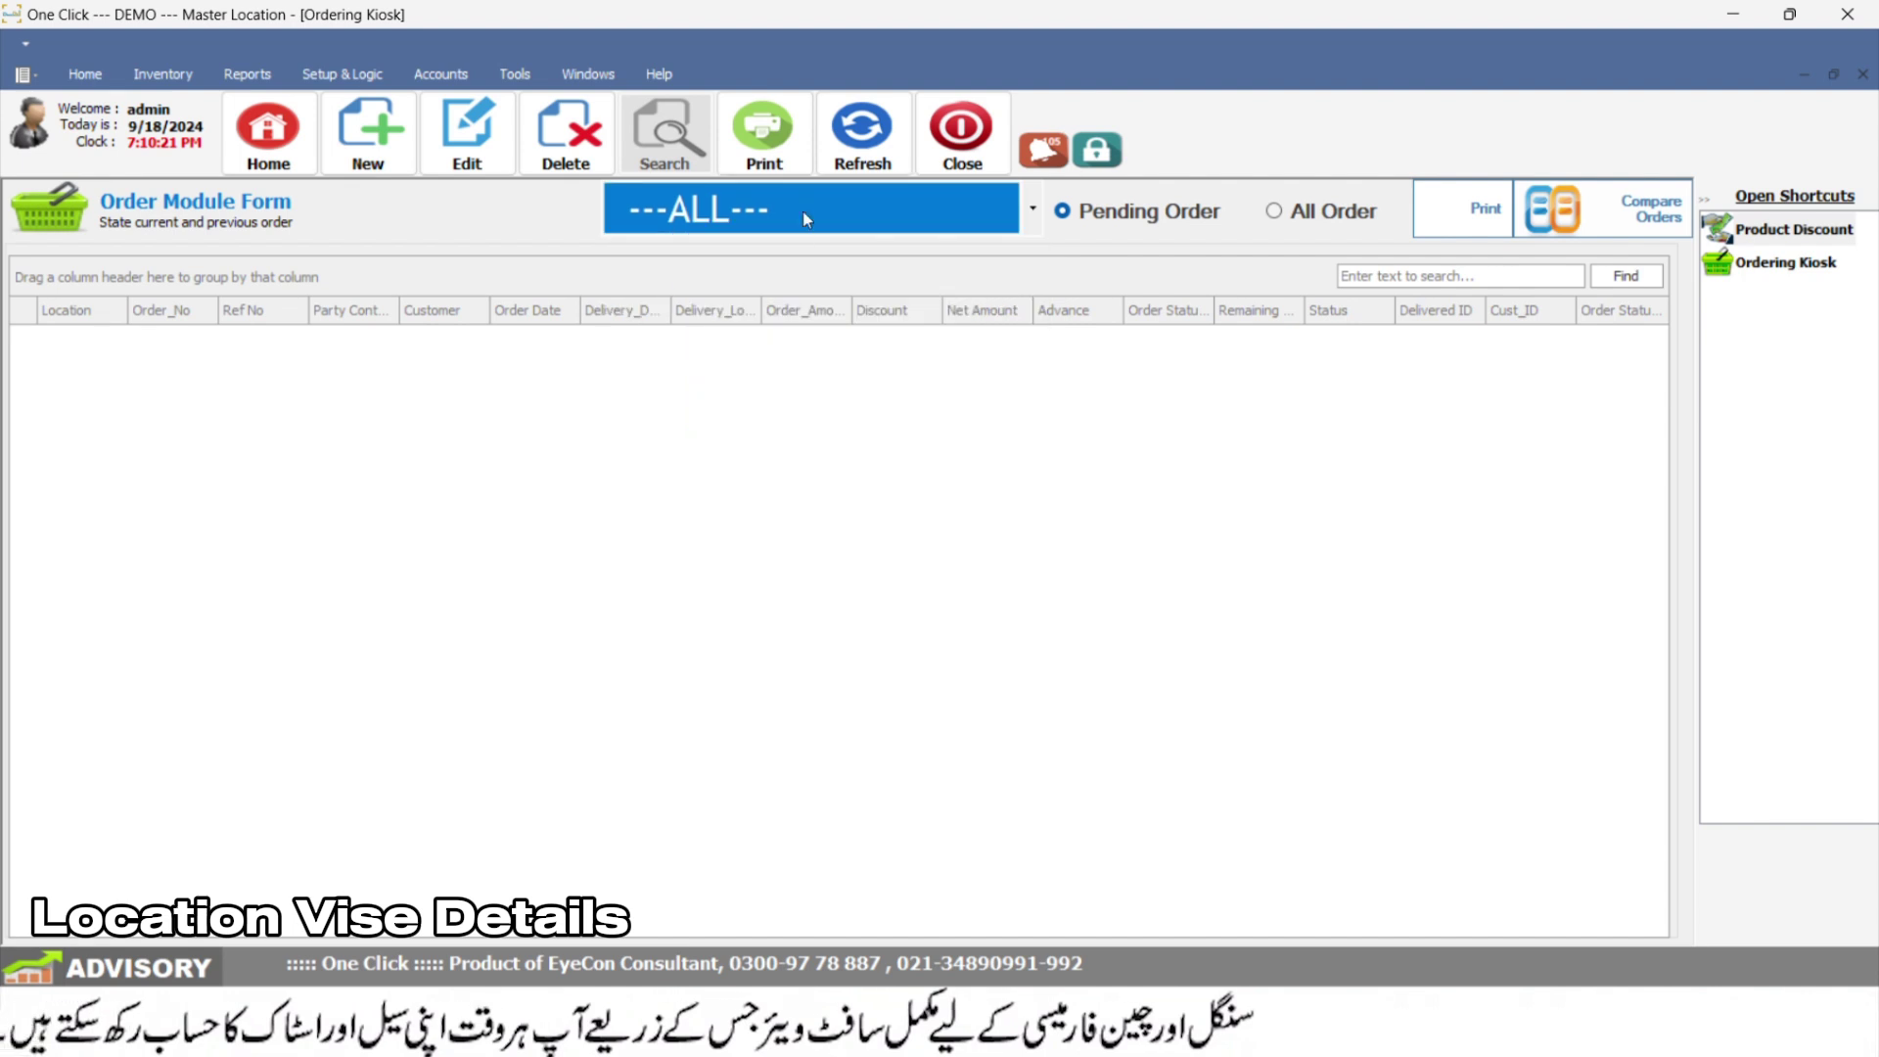
View the pending orders for the Clifton location and for all locations
{"action": "left_click", "coordinate": [802, 211]}
{"action": "left_click", "coordinate": [726, 310]}
{"action": "left_click", "coordinate": [771, 231]}
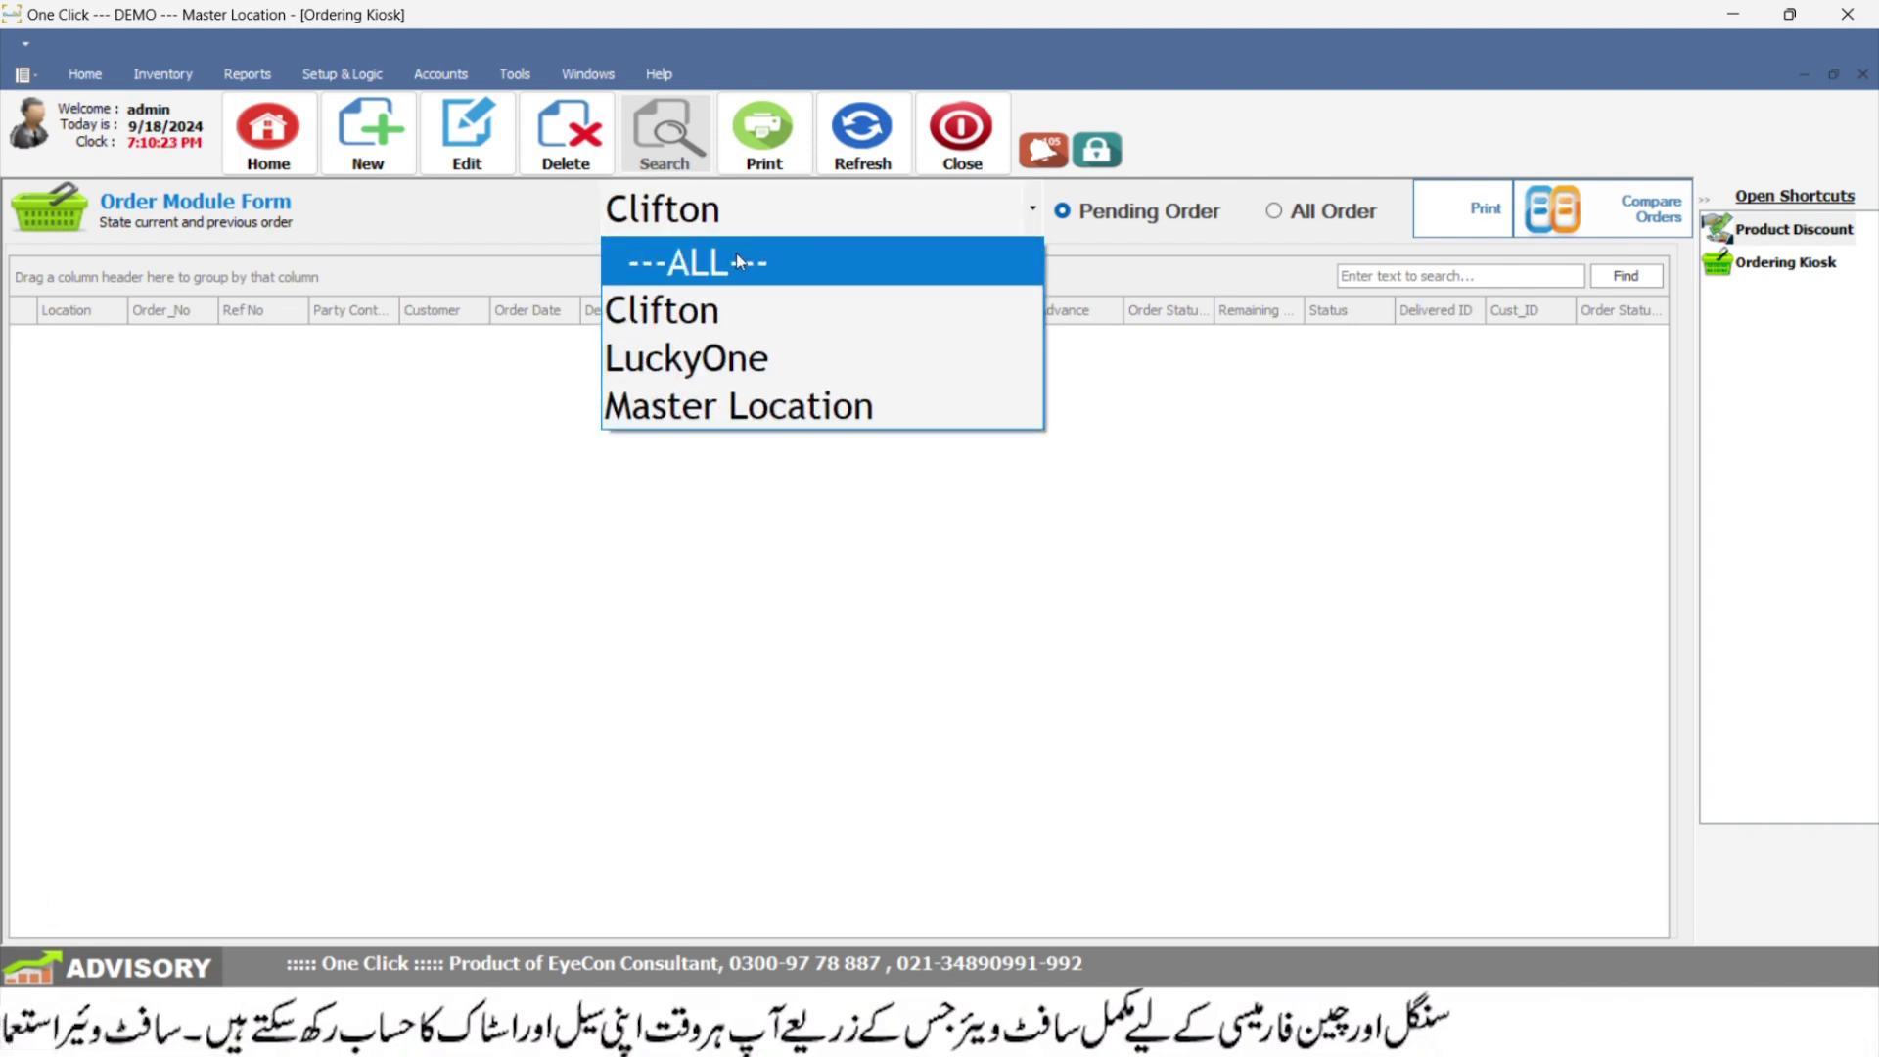
{"action": "left_click", "coordinate": [738, 258]}
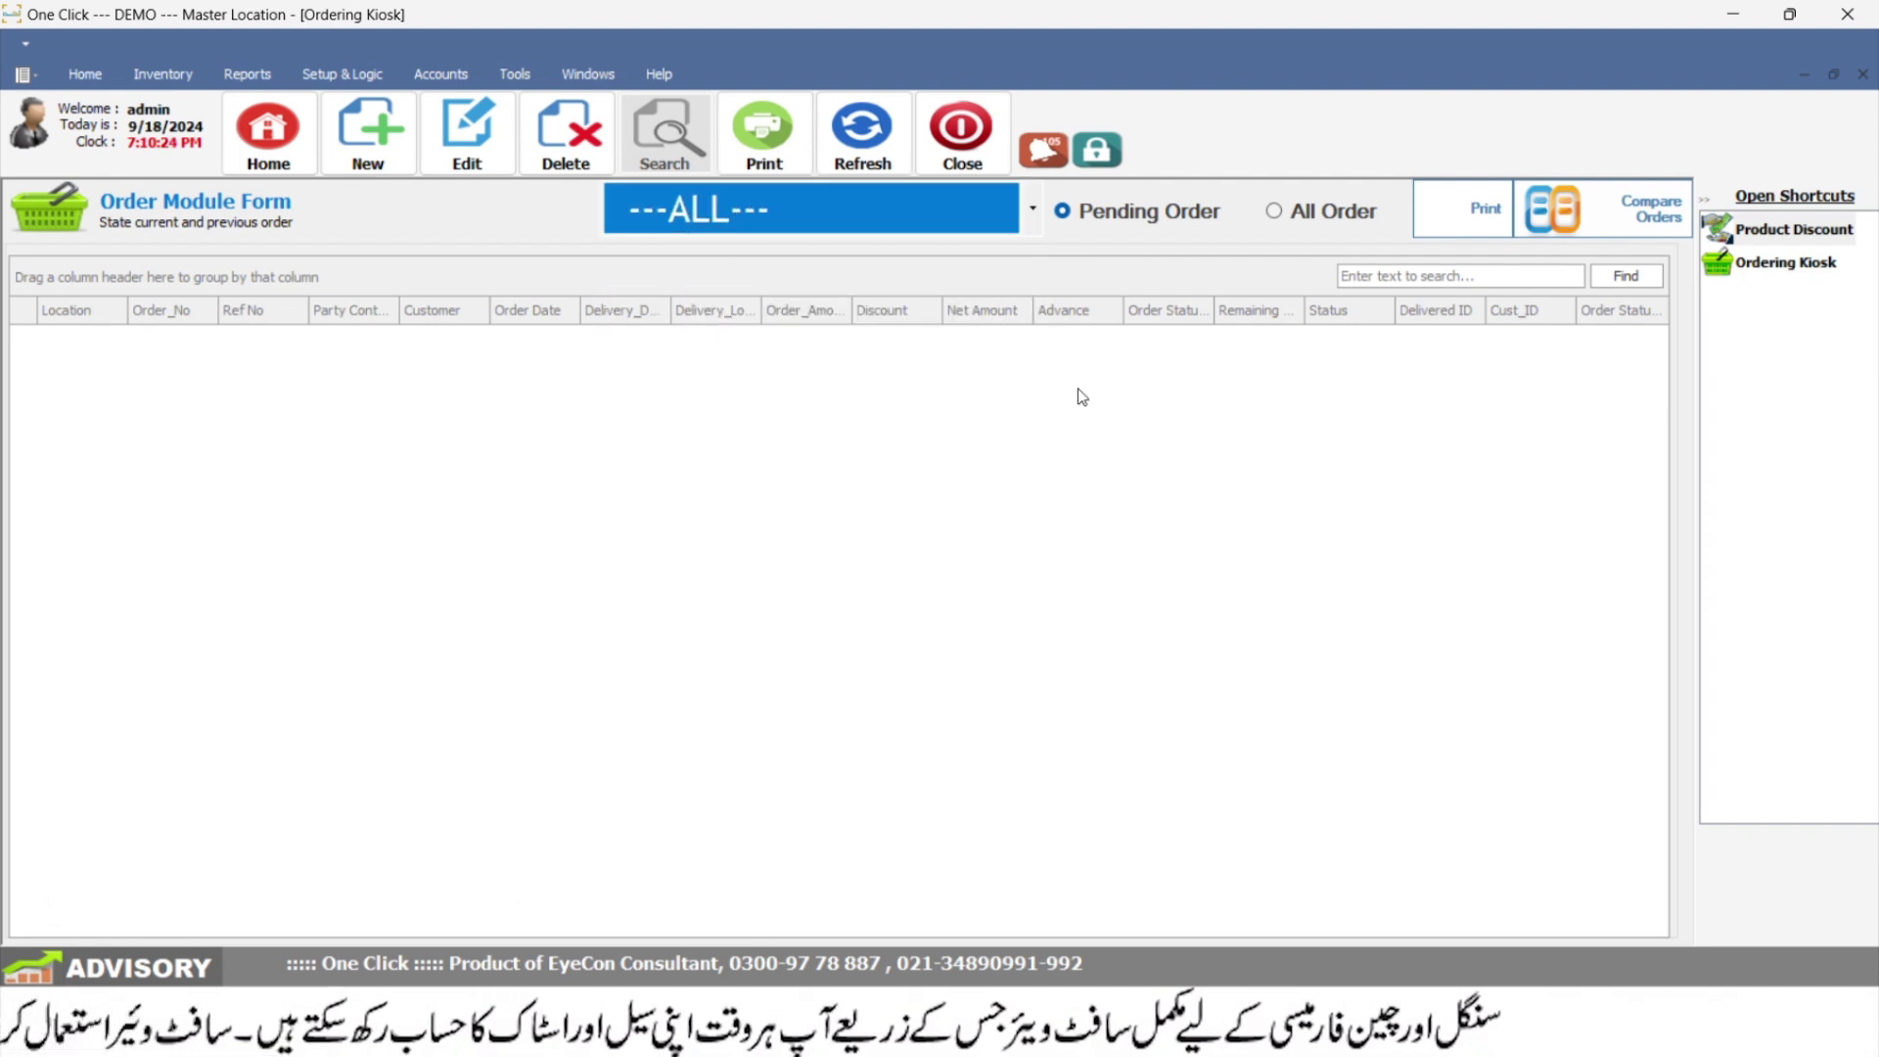
{"action": "left_click", "coordinate": [1175, 213]}
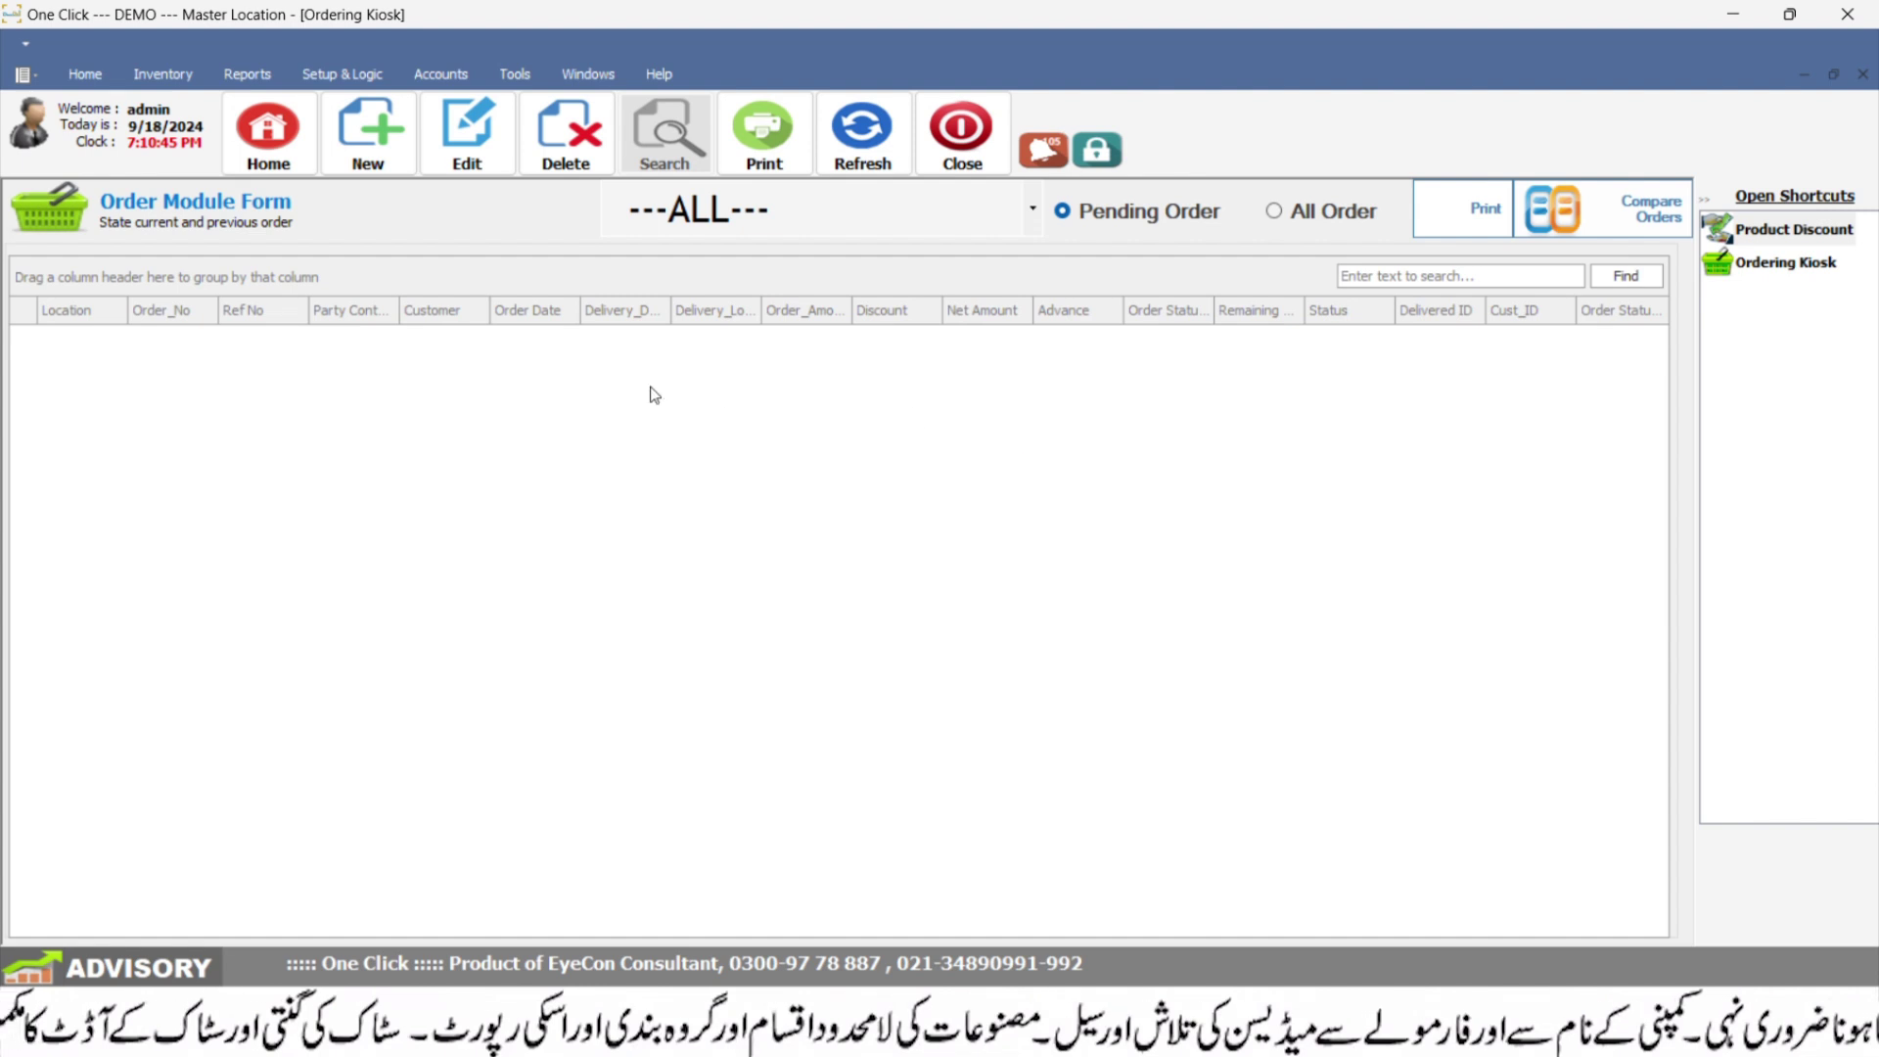
Start a new order and add the Dotted Shirt item with a quantity of 2
{"action": "left_click", "coordinate": [372, 140]}
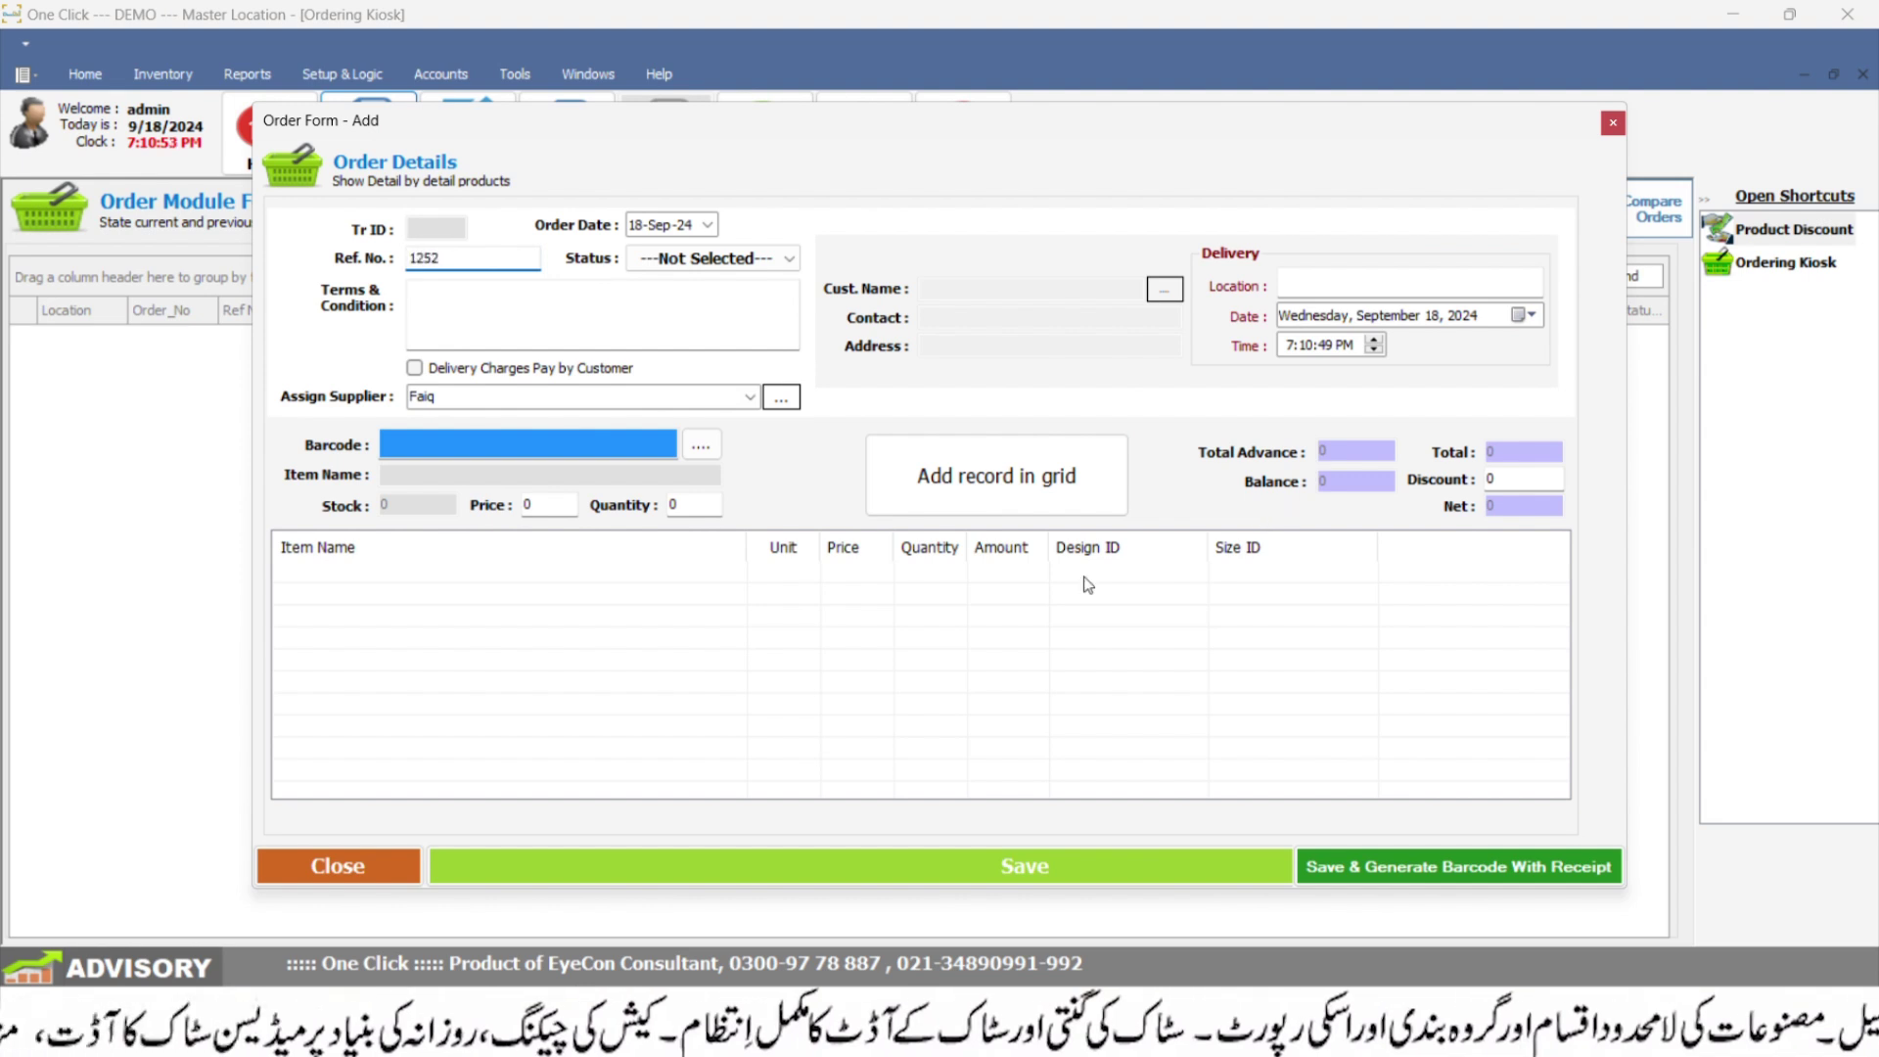
{"action": "left_click", "coordinate": [685, 443]}
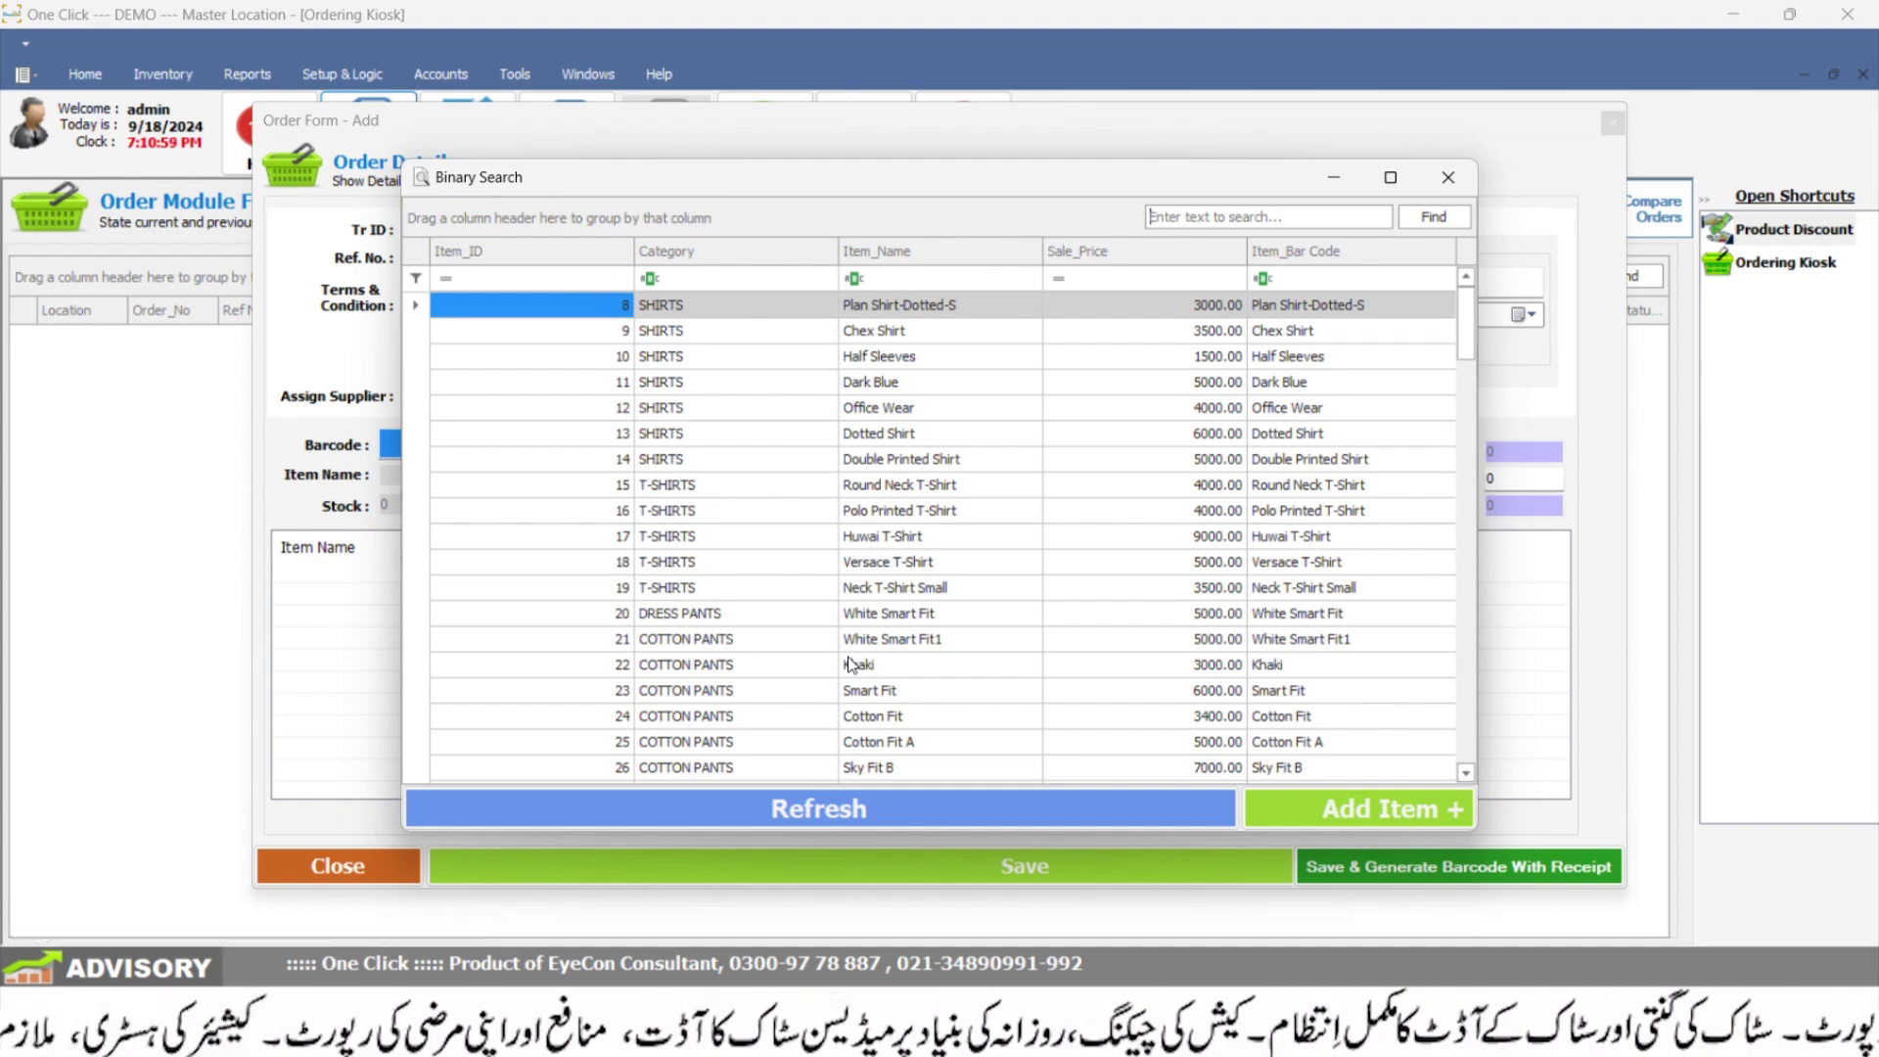
{"action": "double_click", "coordinate": [866, 432]}
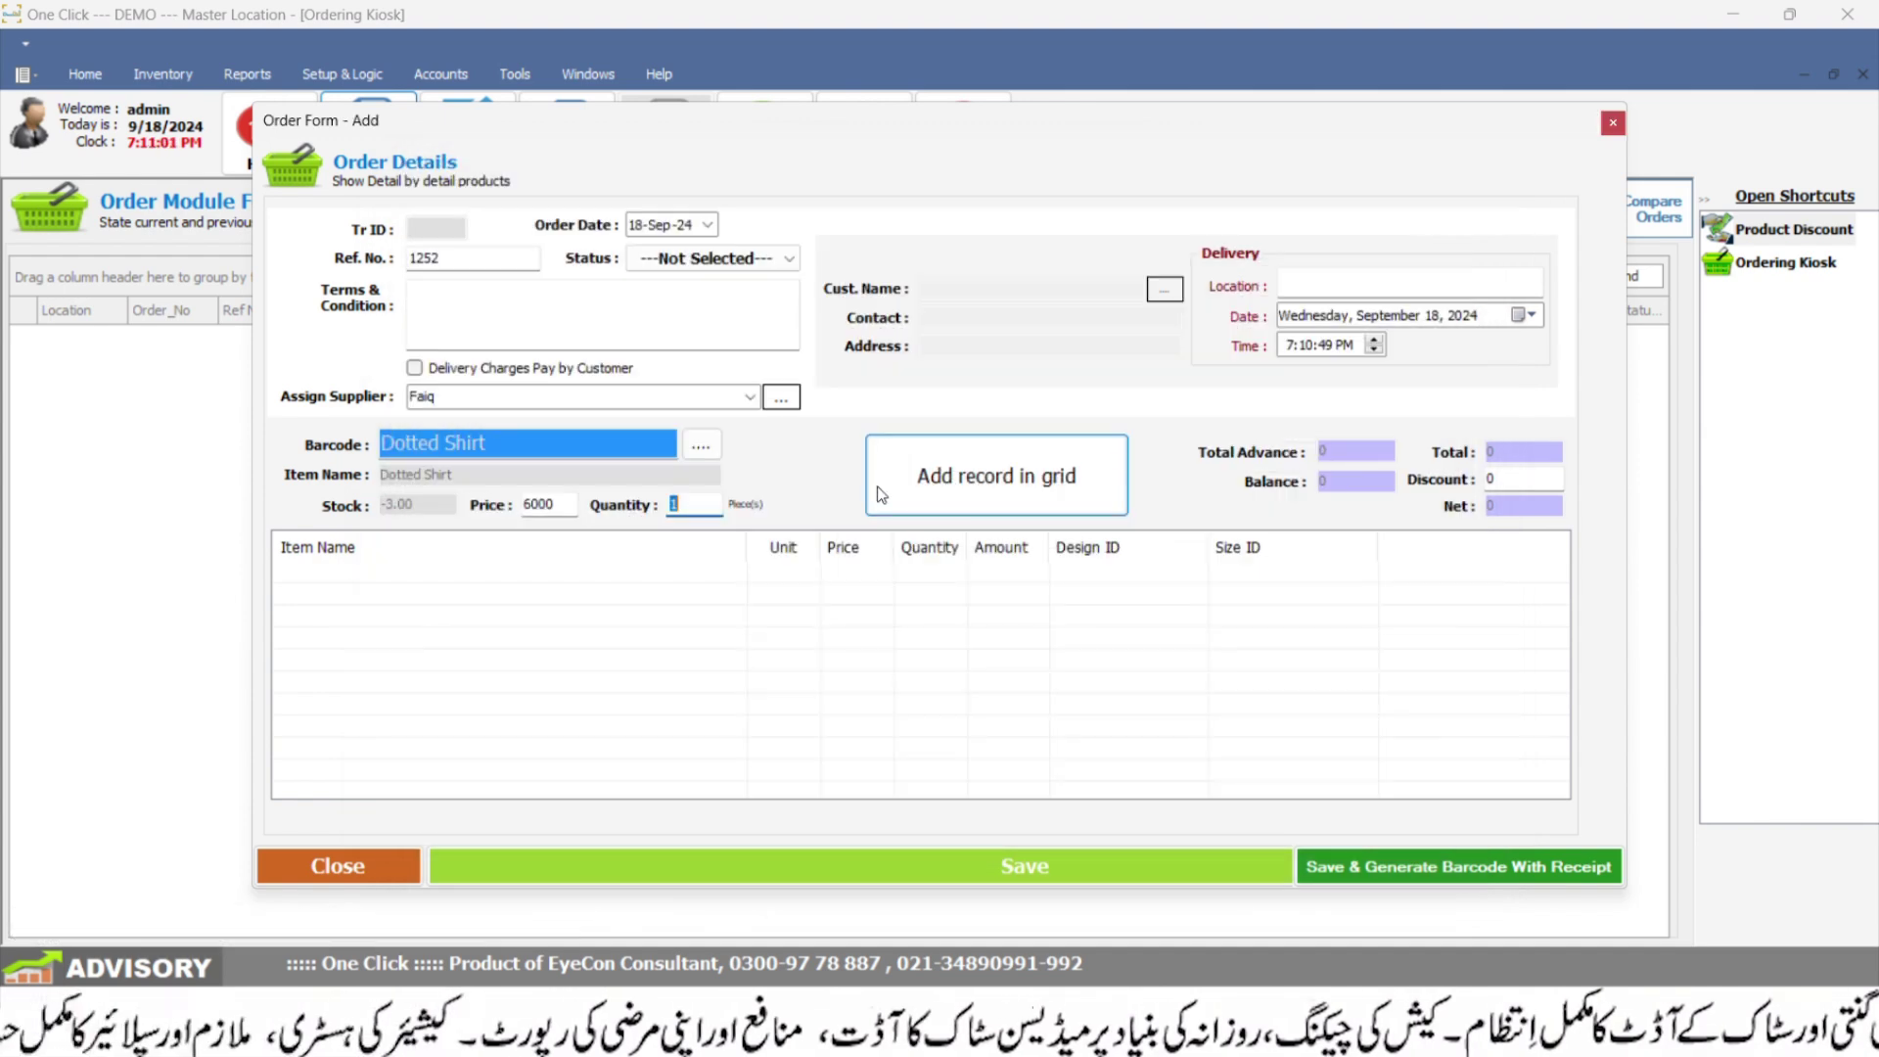
{"action": "type", "text": "2"}
{"action": "key", "text": "Return"}
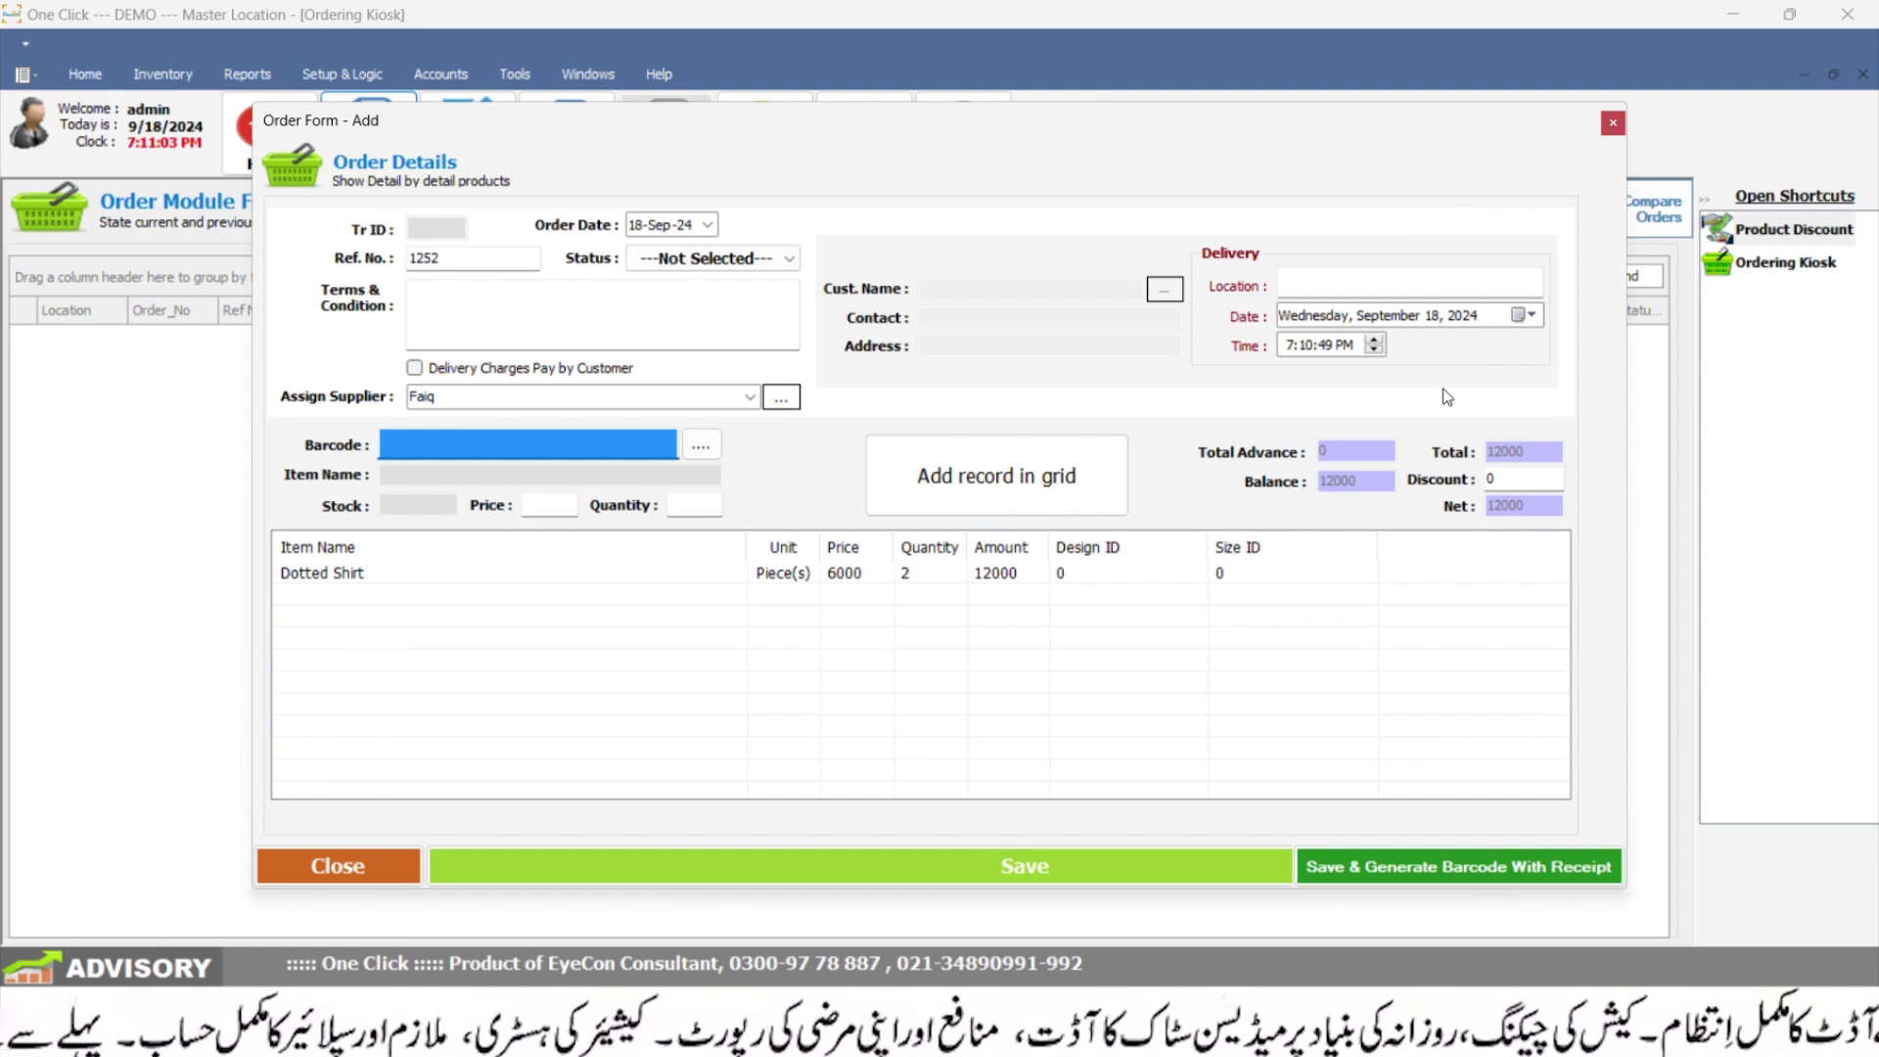
Set the order's discount to 50 and try to save it with a barcode and receipt
{"action": "left_click", "coordinate": [1531, 481]}
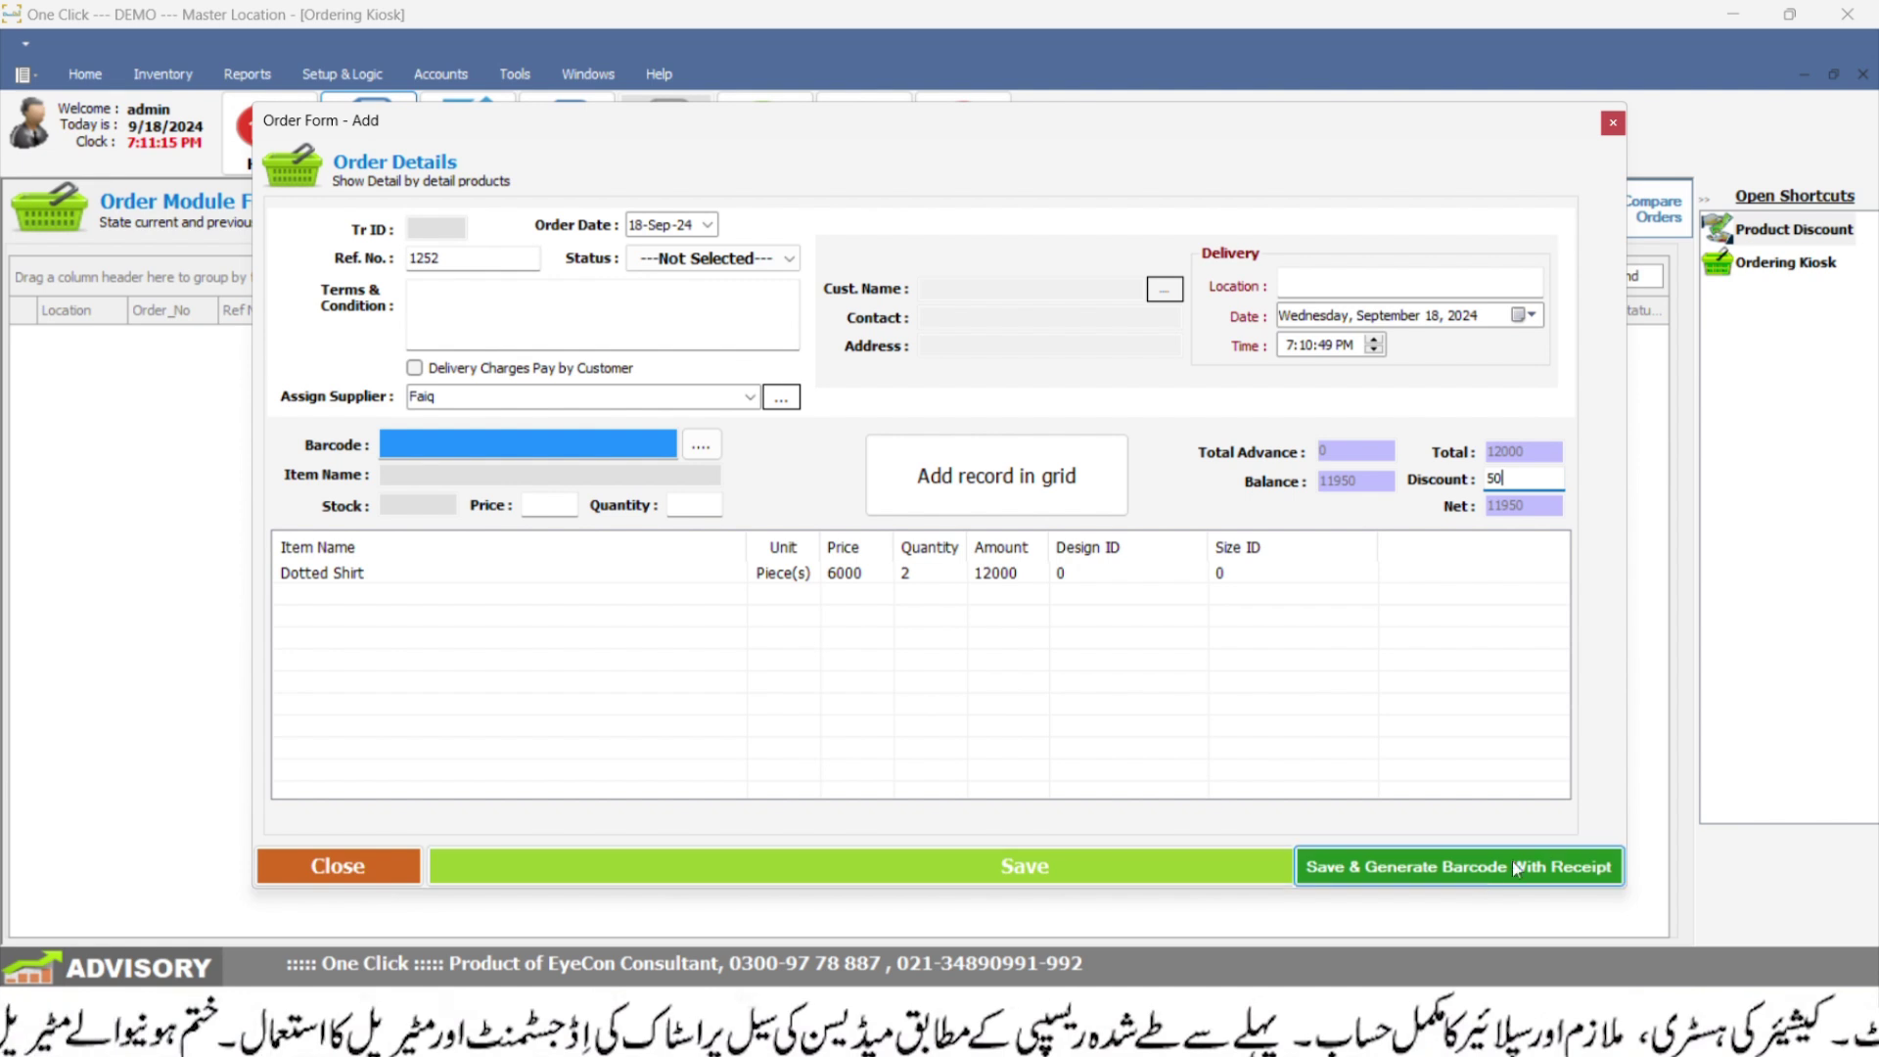
{"action": "left_click", "coordinate": [1419, 865]}
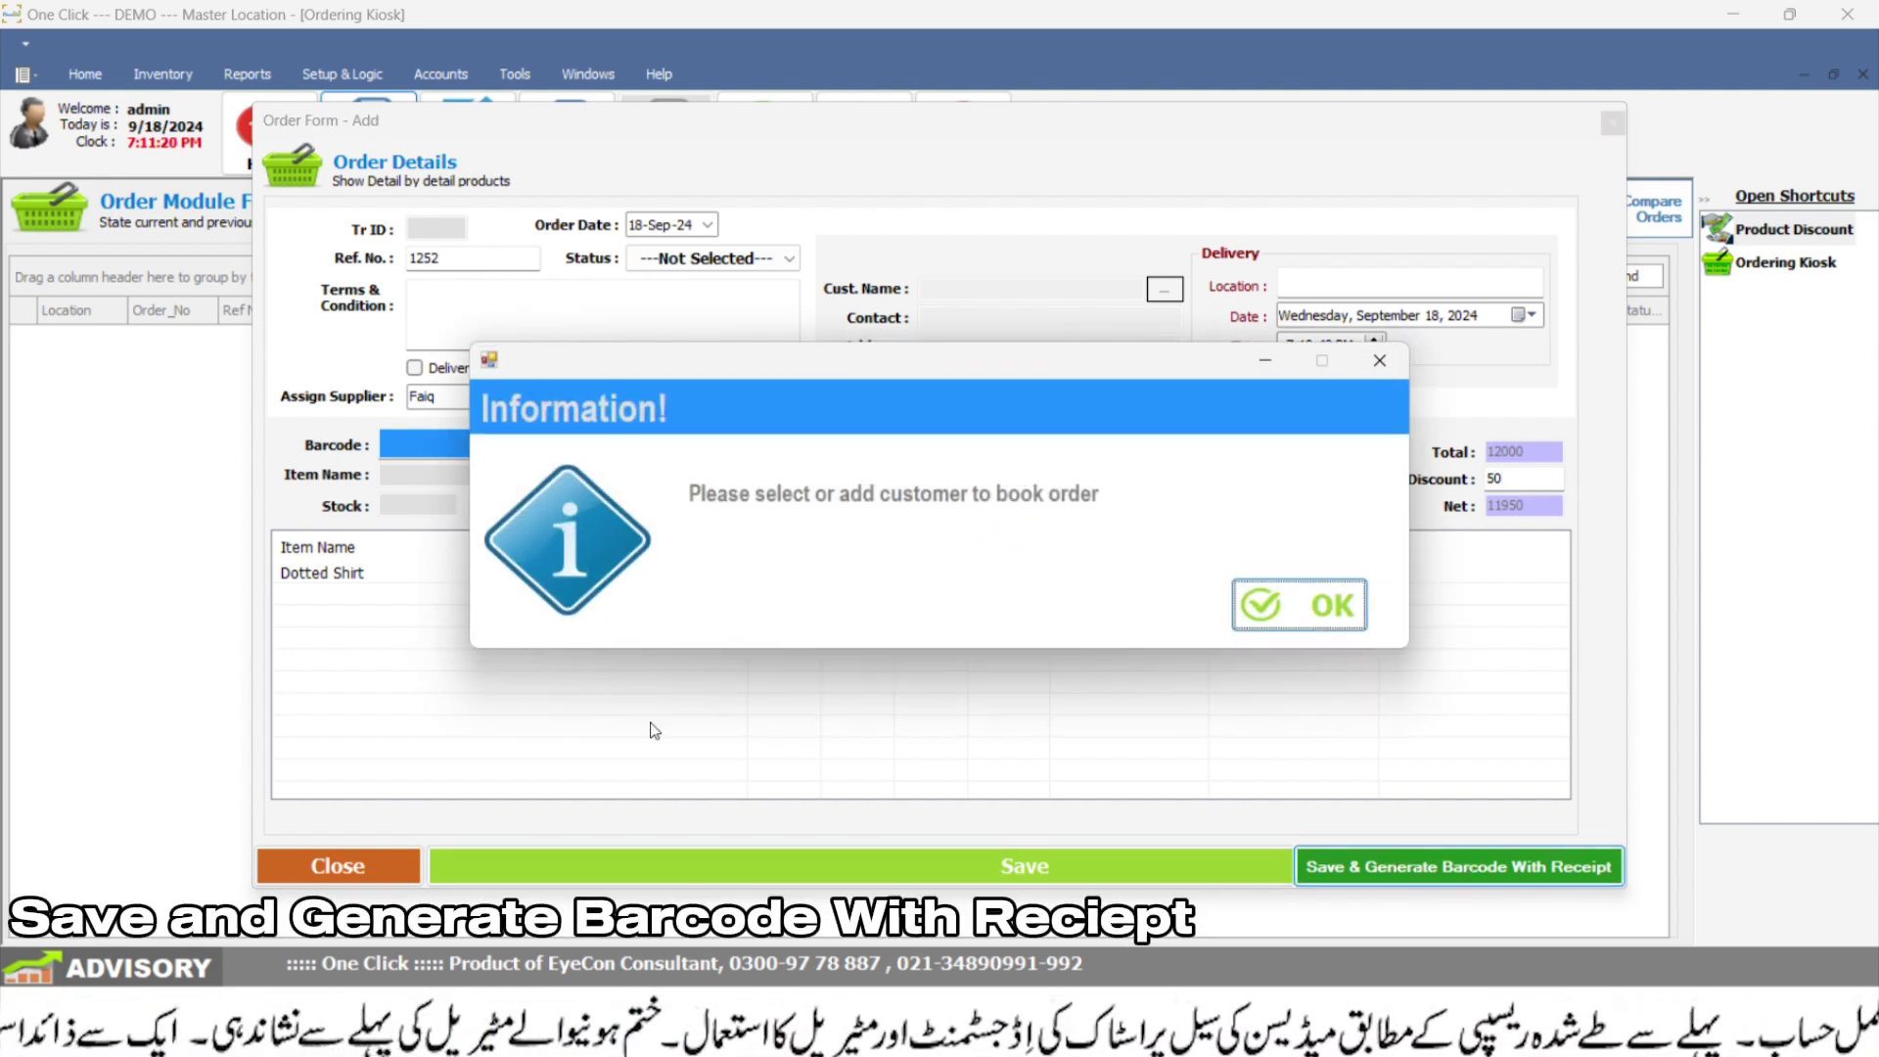
{"action": "left_click", "coordinate": [1320, 607]}
Set the order status to Booked and assign an existing customer from the customer list
{"action": "left_click", "coordinate": [709, 258]}
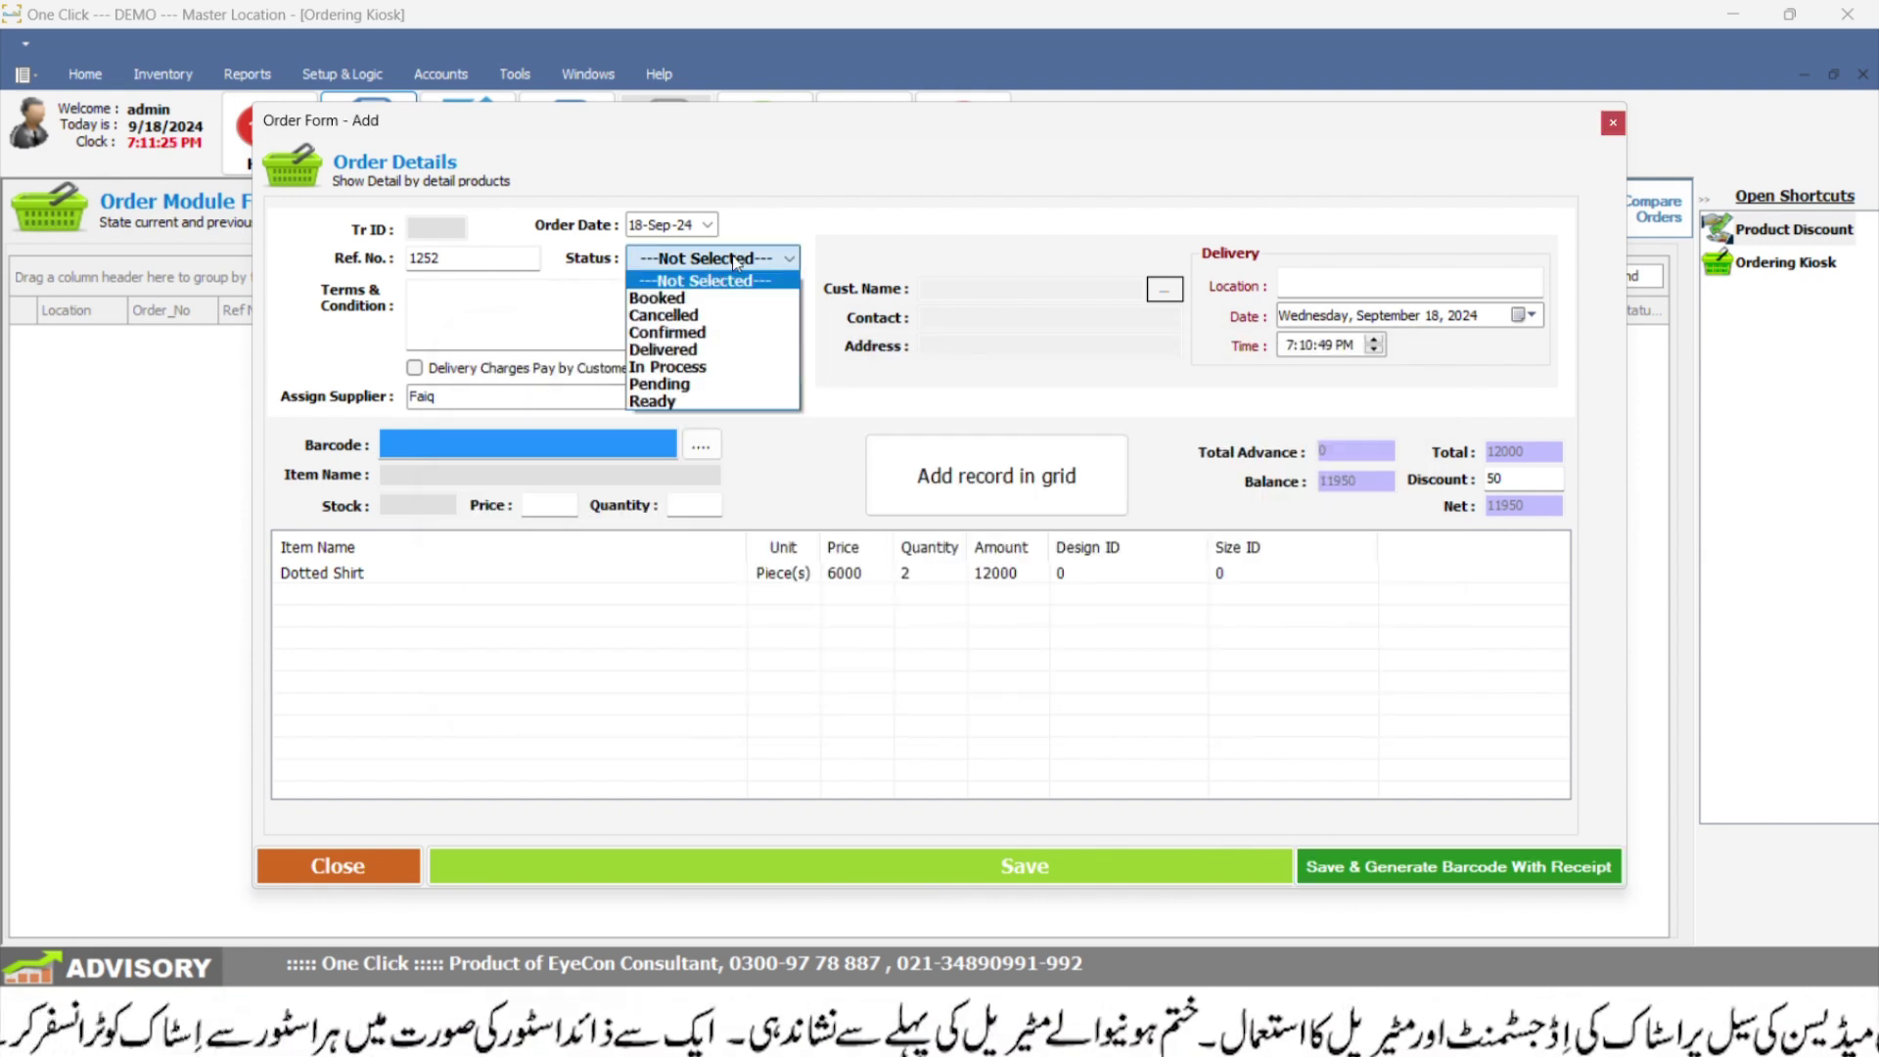
{"action": "left_click", "coordinate": [693, 298]}
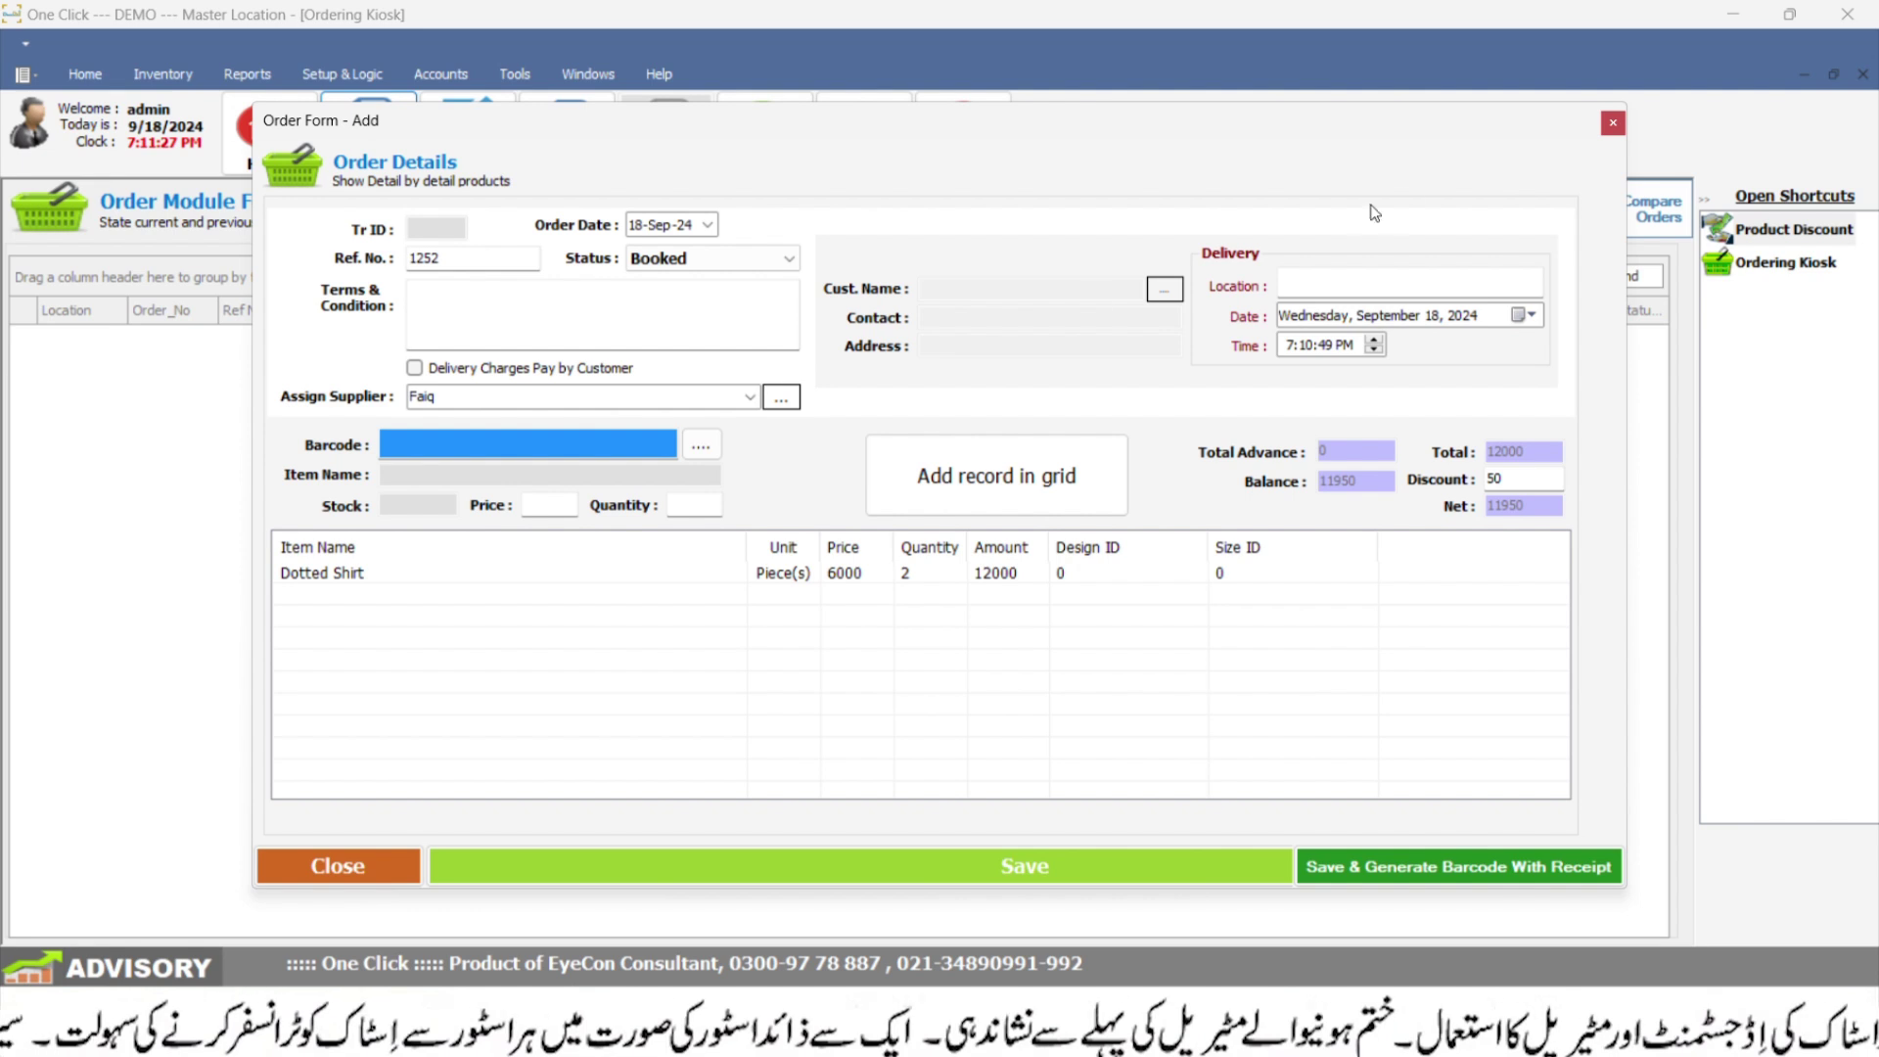
{"action": "left_click", "coordinate": [1160, 290]}
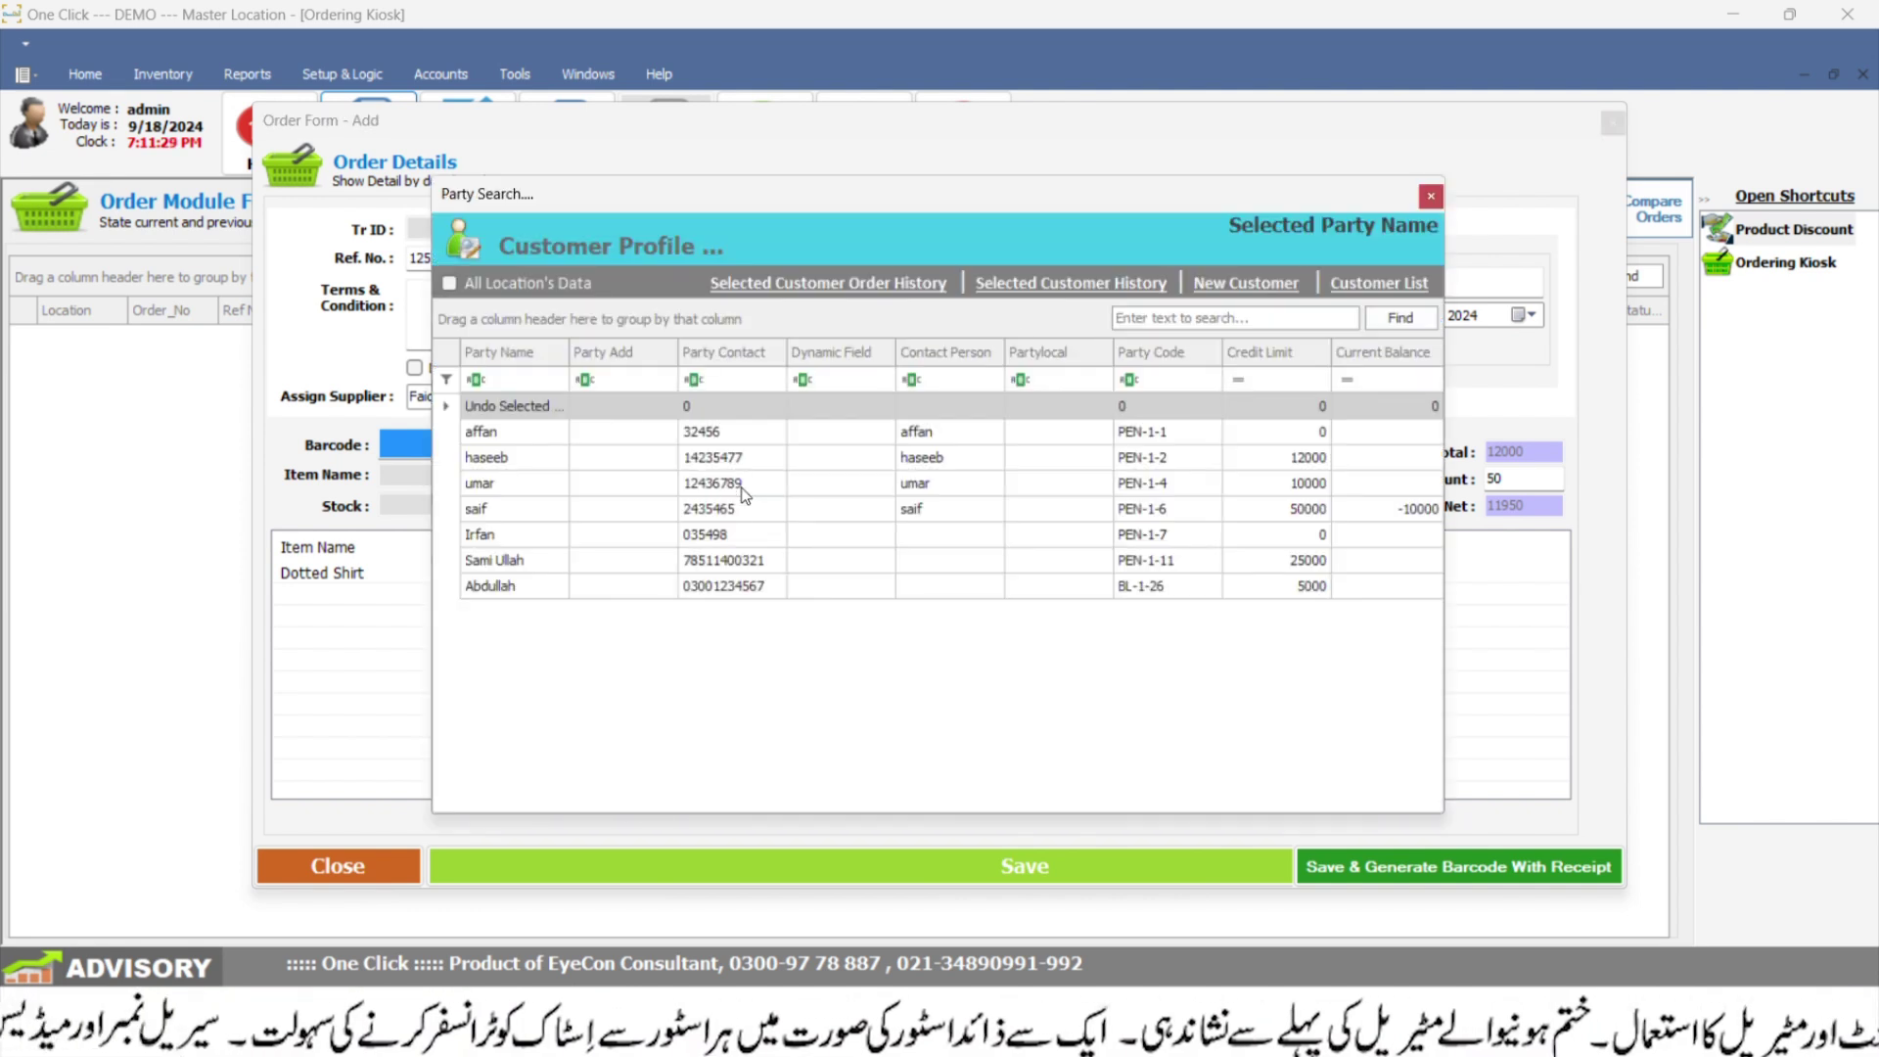
{"action": "left_click", "coordinate": [749, 564]}
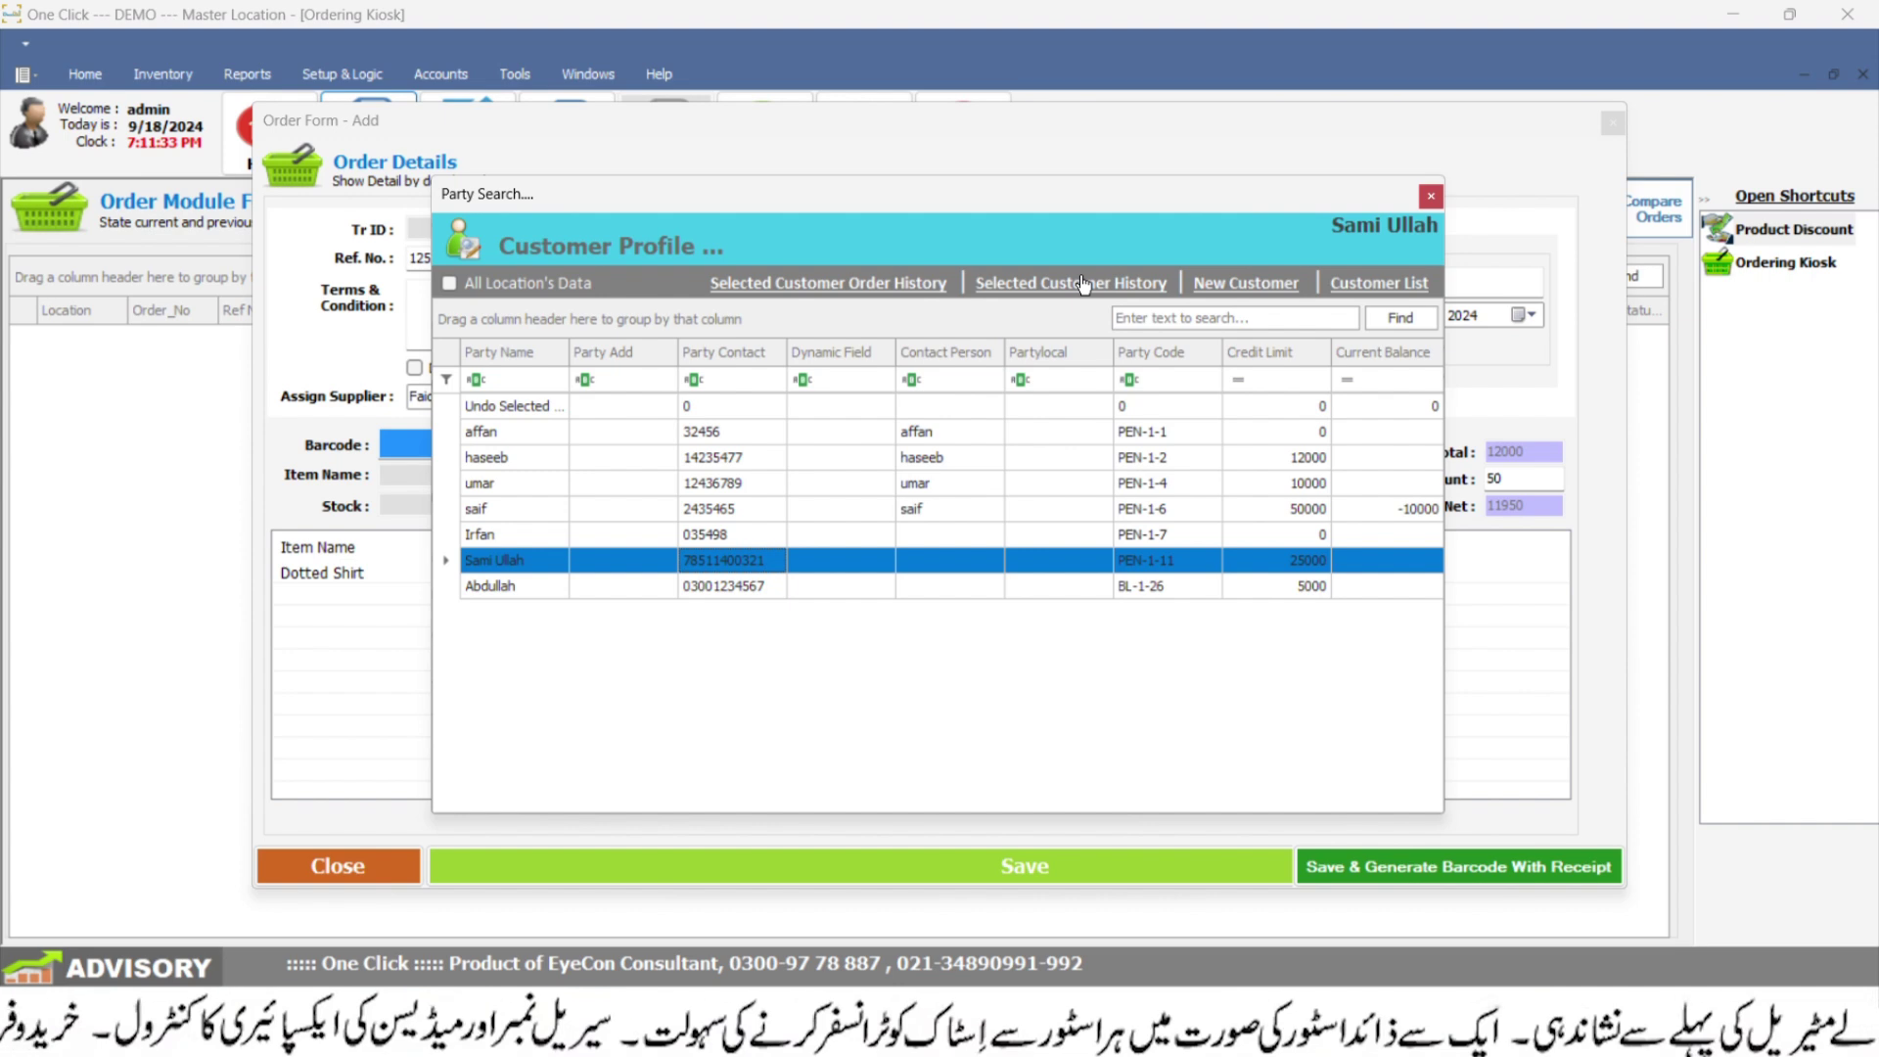
{"action": "left_click", "coordinate": [1245, 283]}
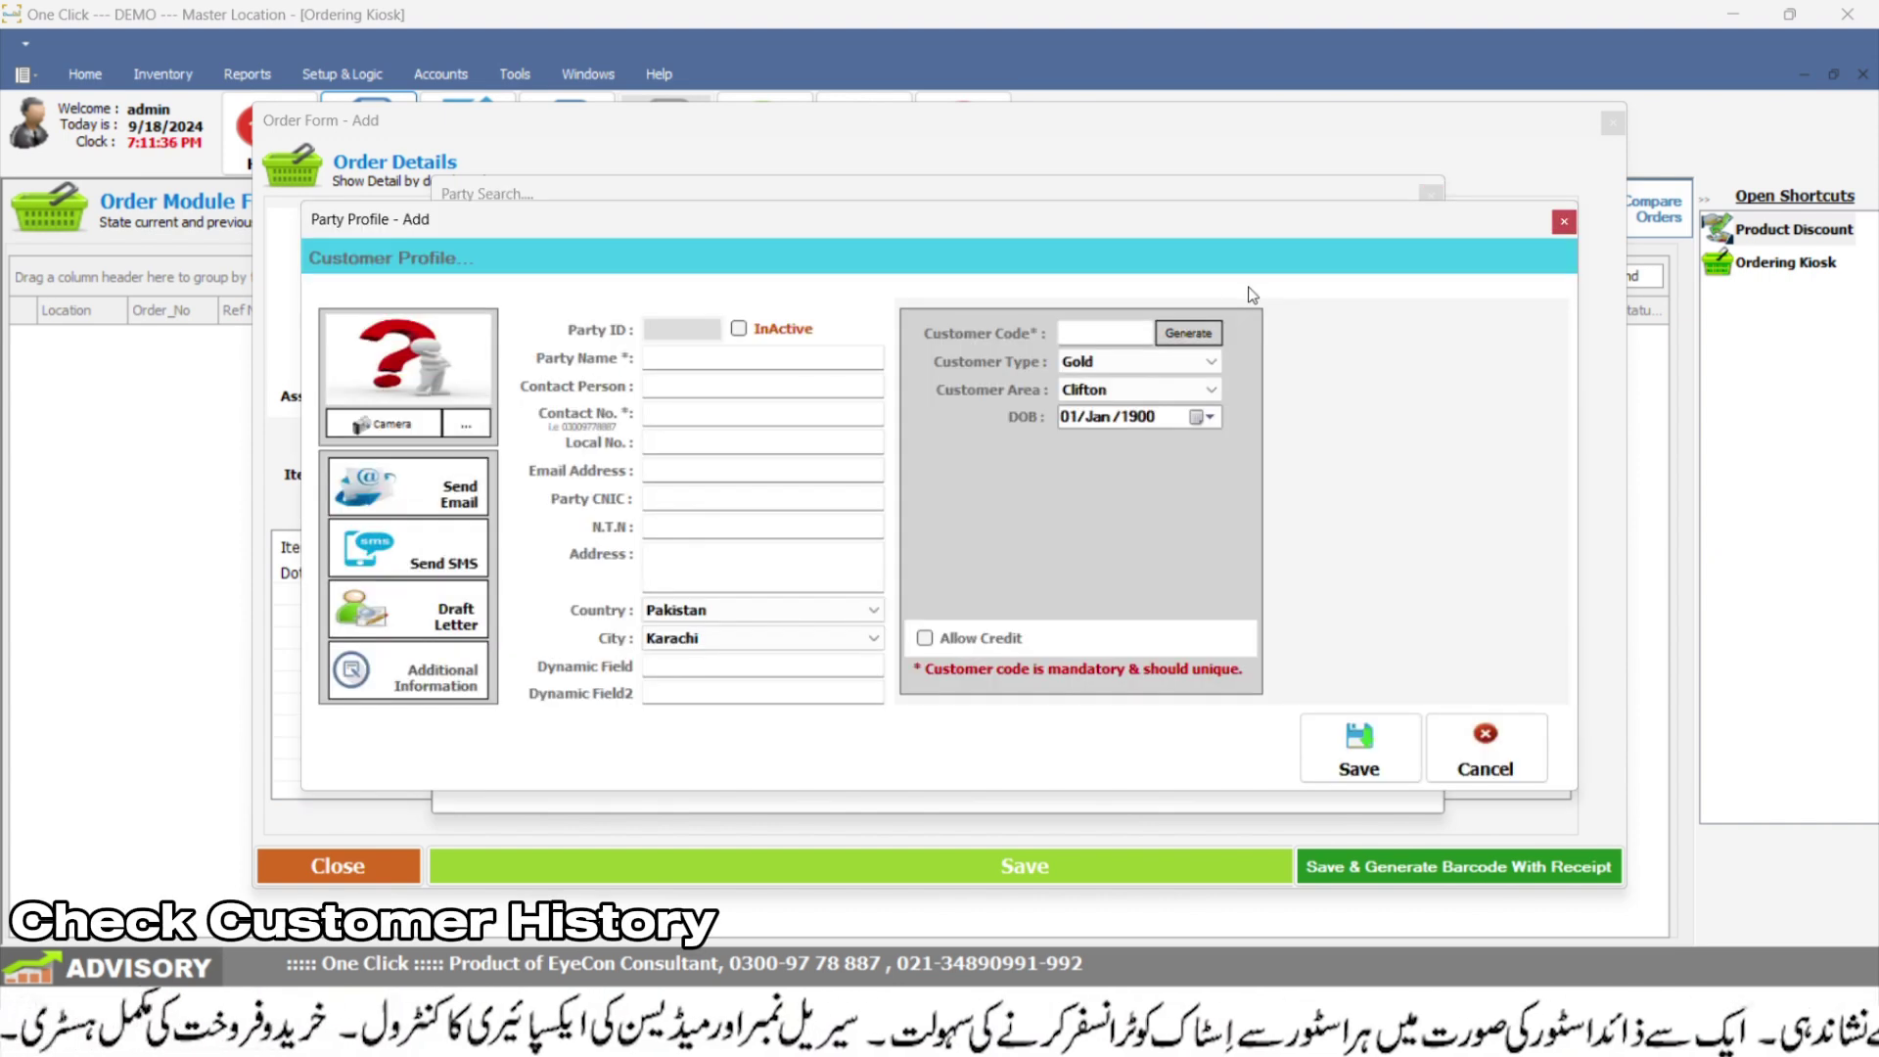
{"action": "left_click", "coordinate": [1463, 743]}
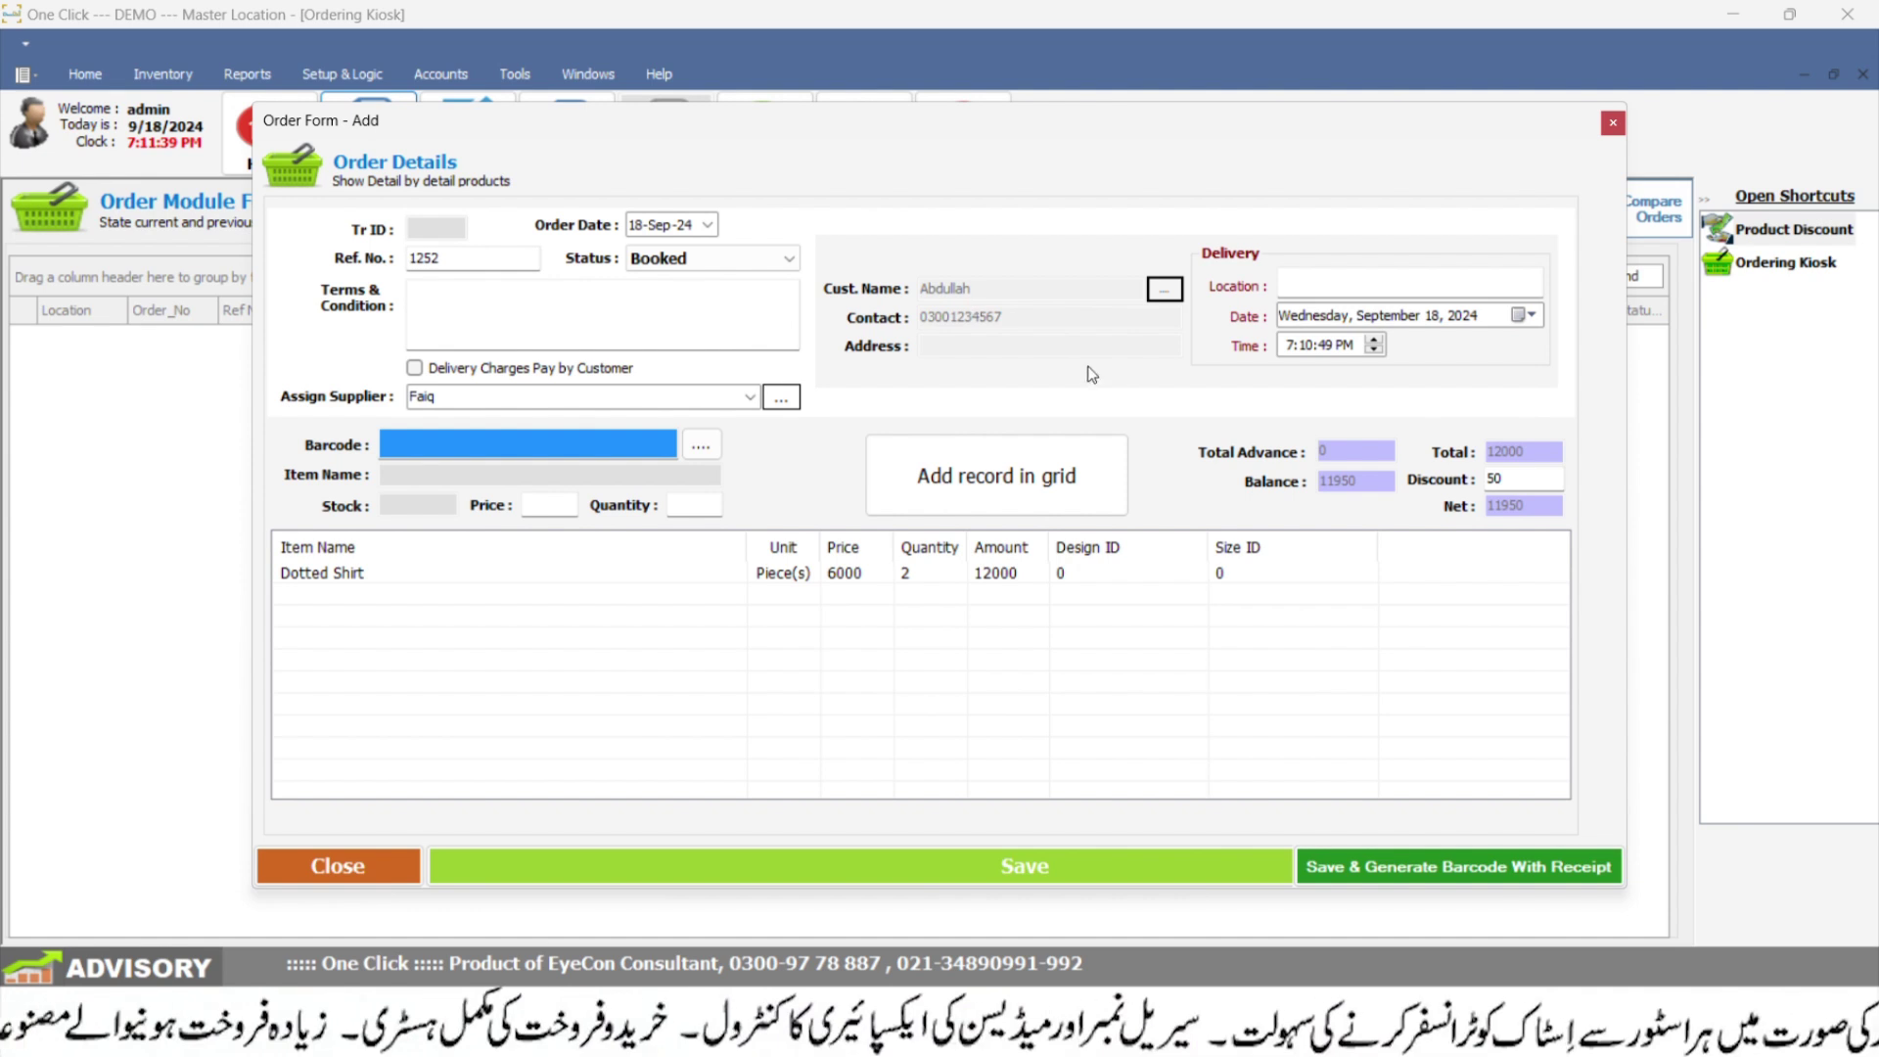
Save the order with barcode and receipt, recording an advance of 5000 without printing the advance receipt
{"action": "left_click", "coordinate": [1446, 869]}
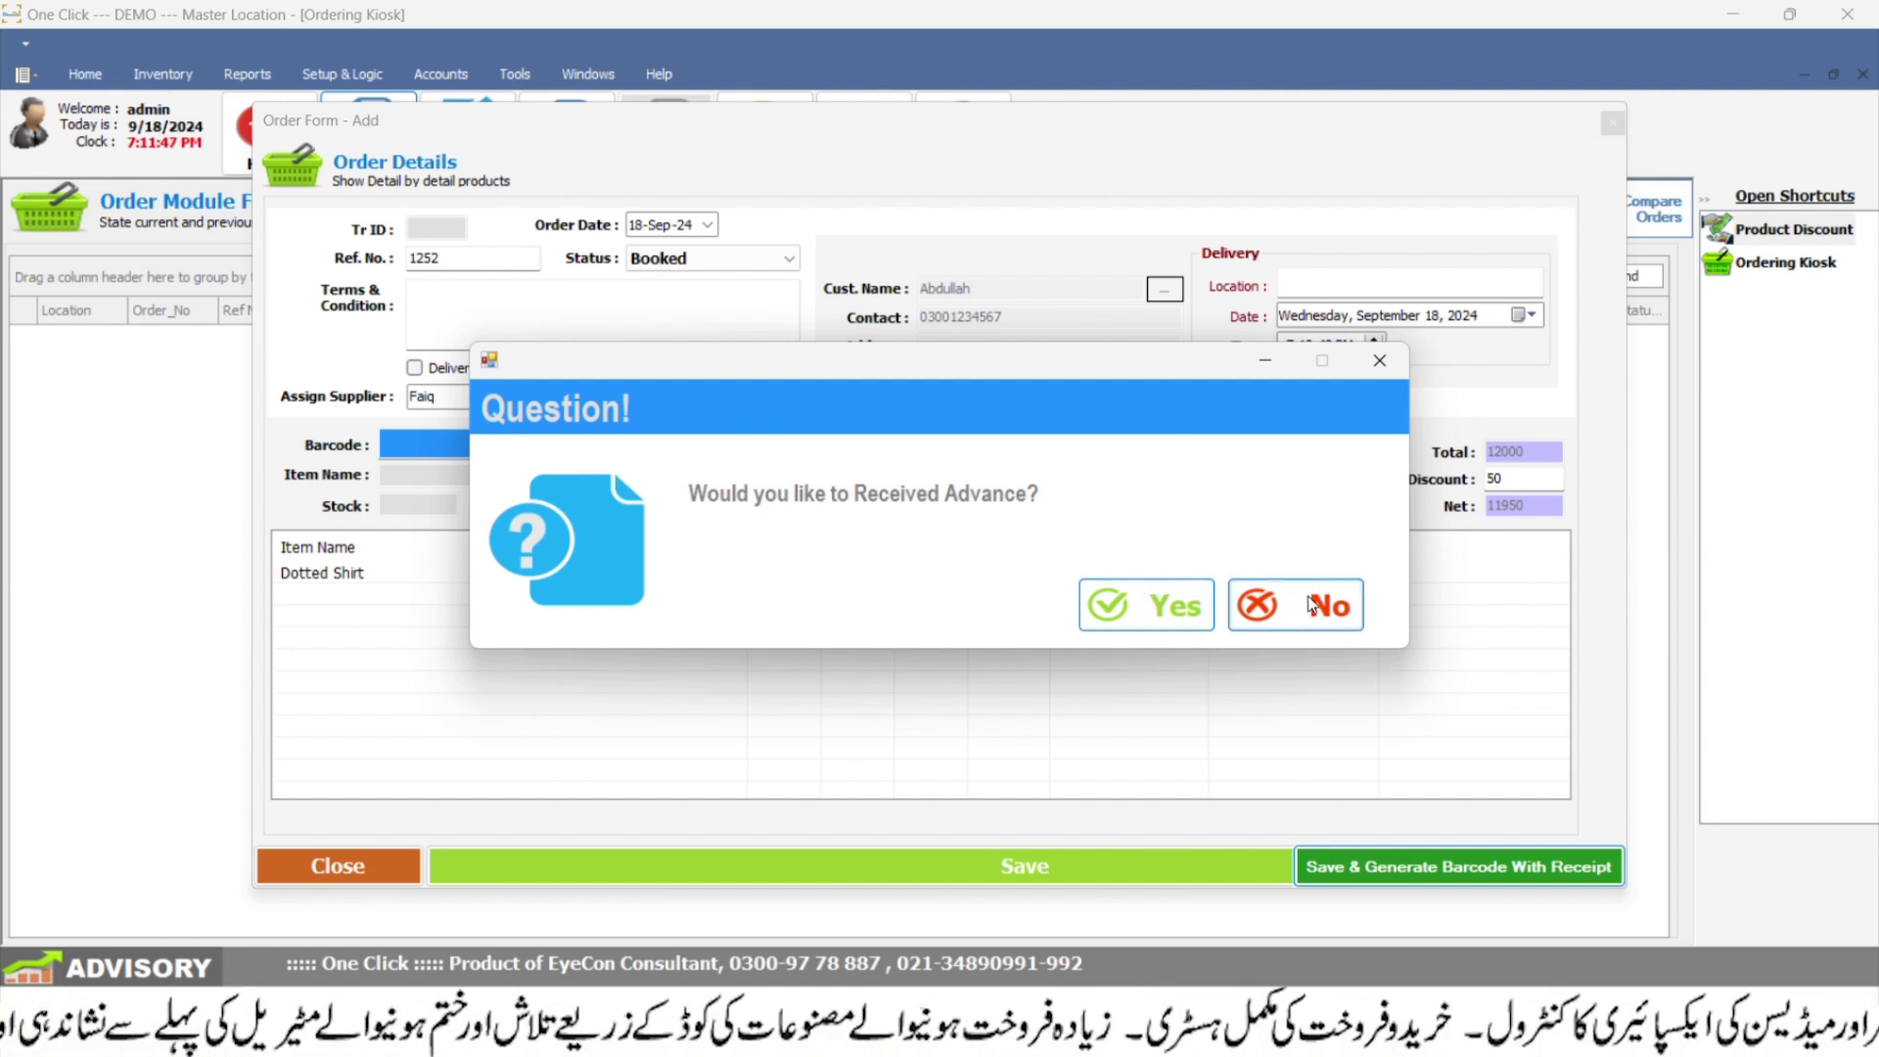
{"action": "left_click", "coordinate": [1164, 605]}
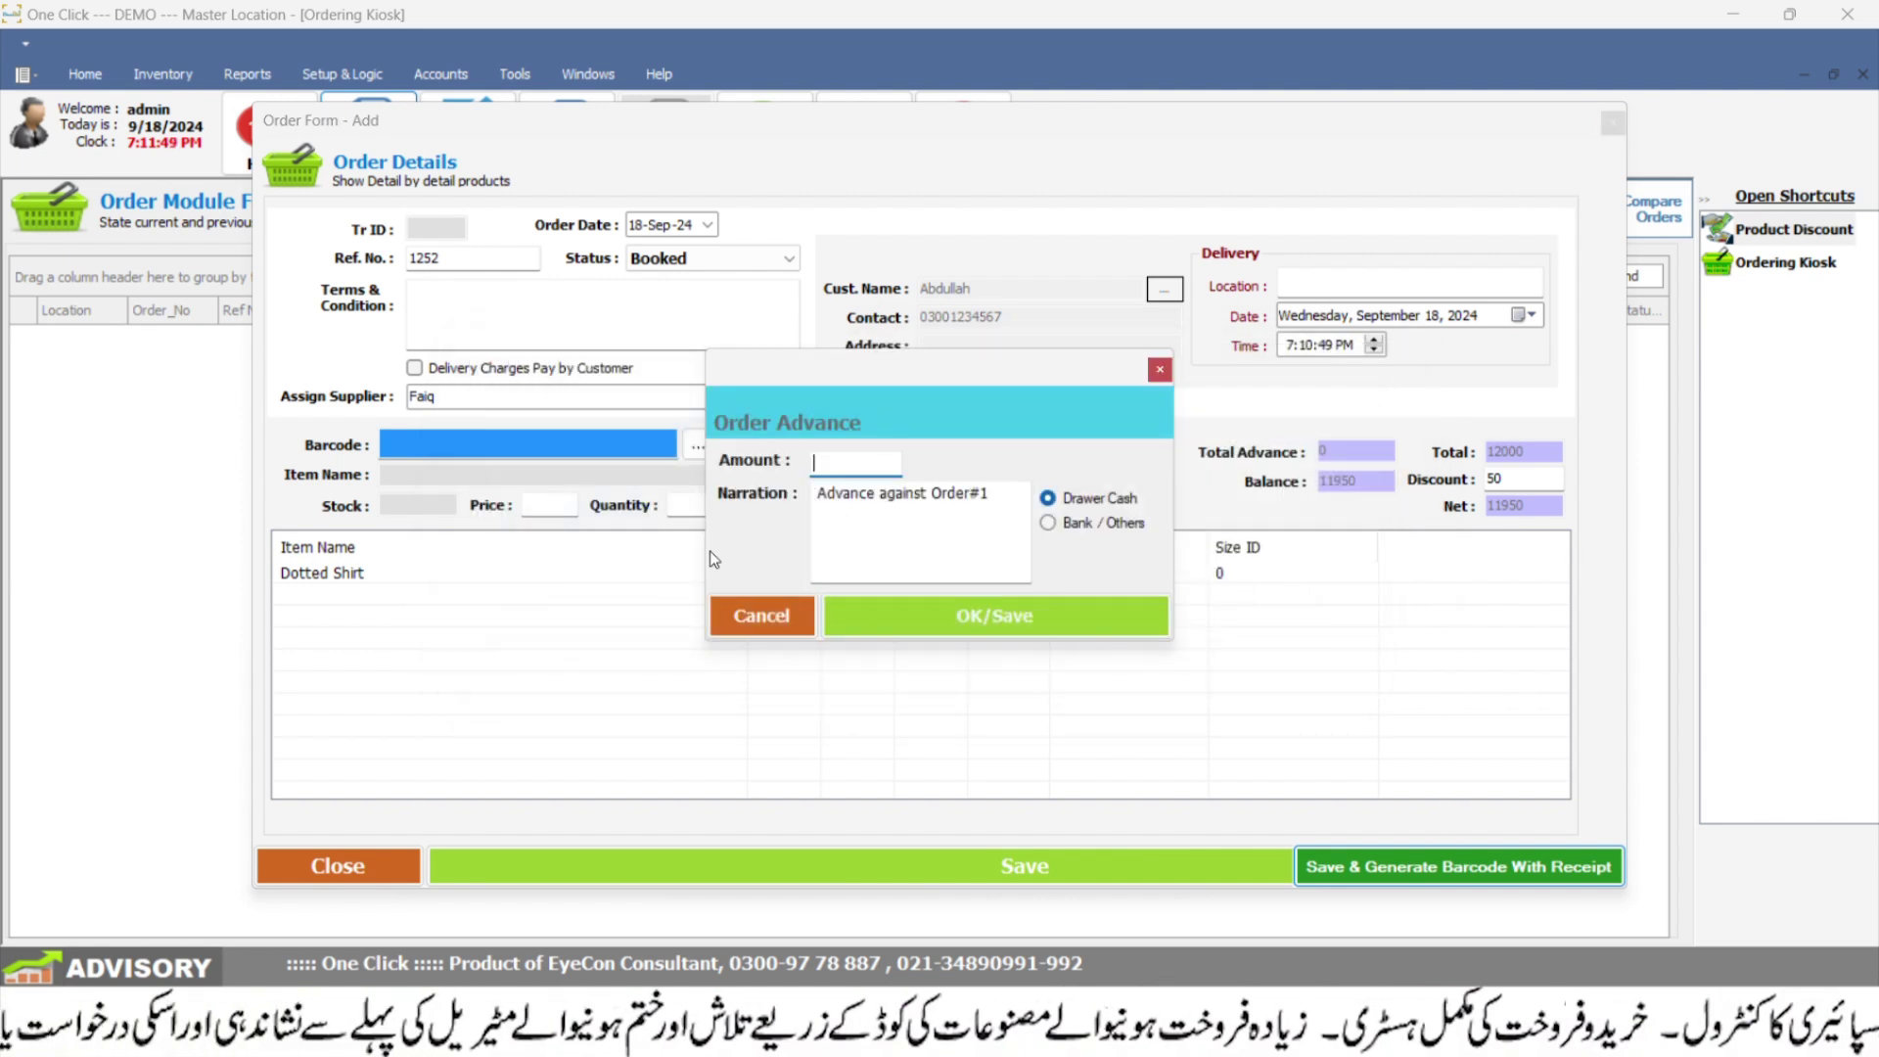
{"action": "left_click_drag", "start_coordinate": [990, 493], "coordinate": [867, 459]}
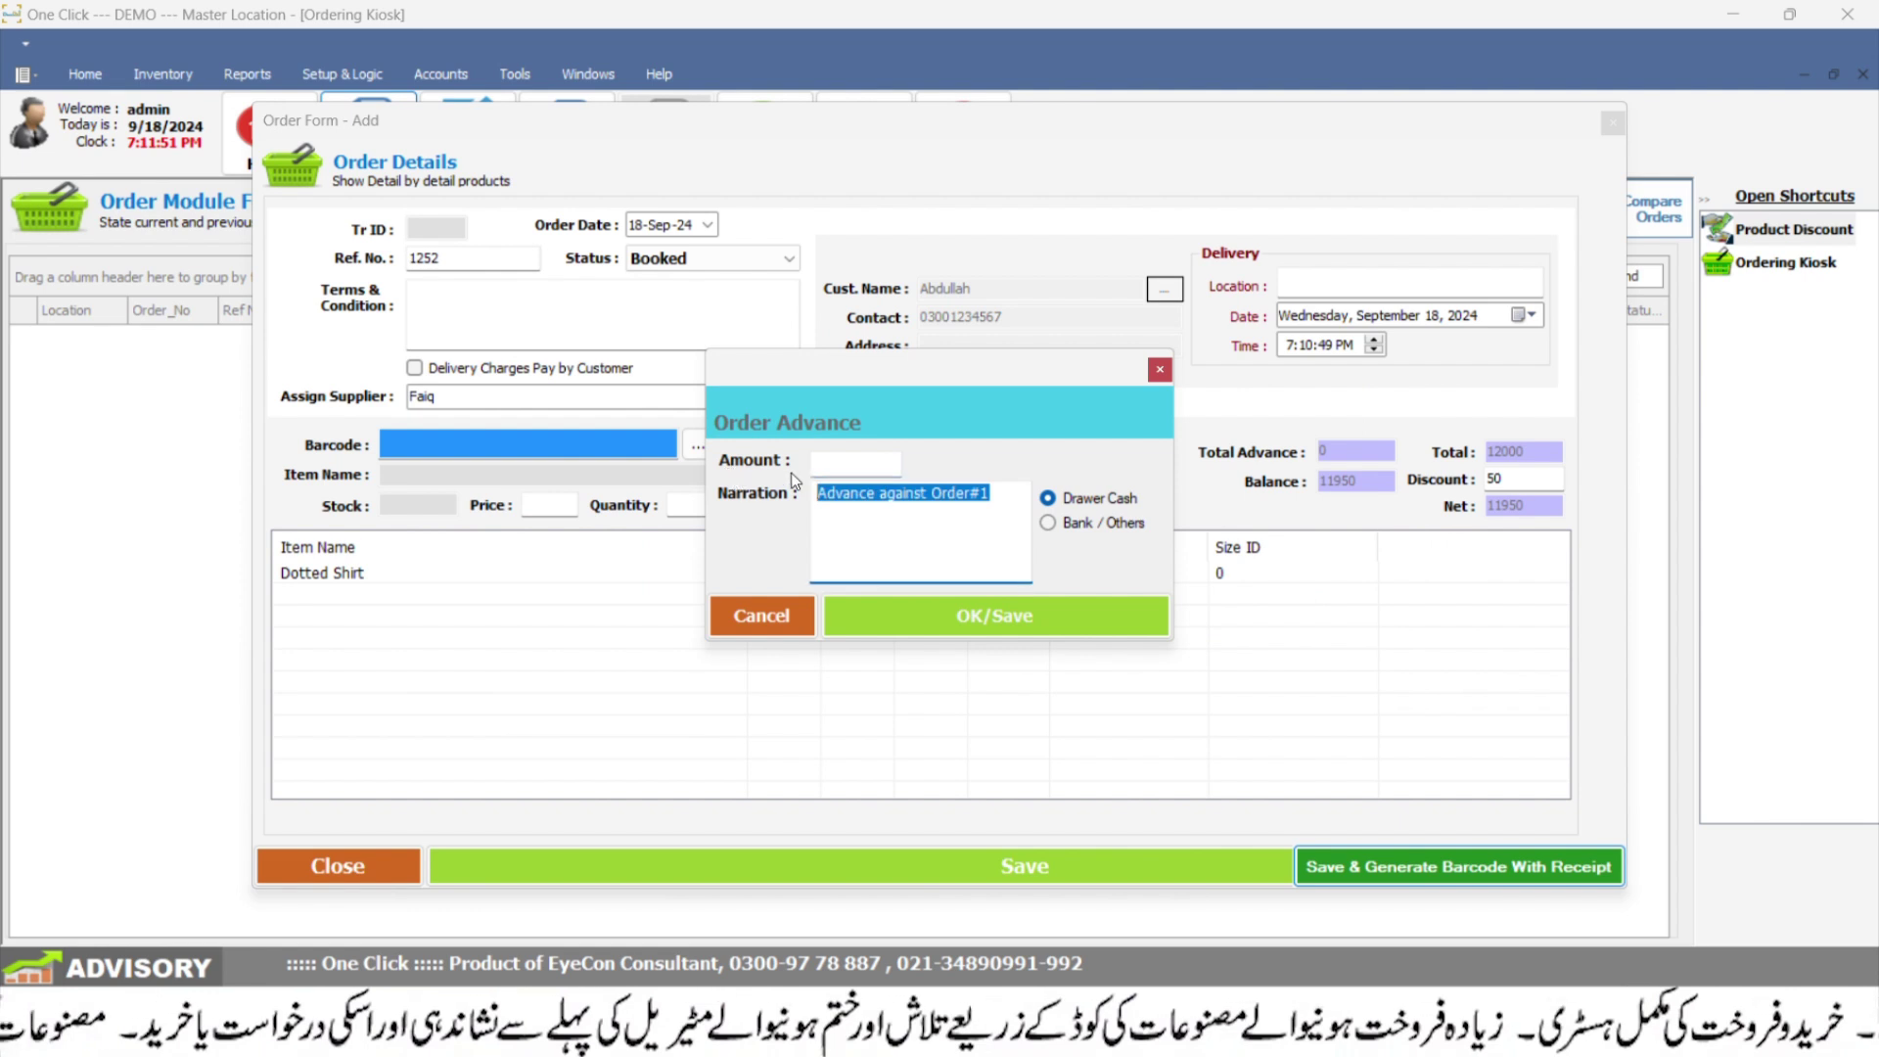
{"action": "left_click", "coordinate": [867, 459]}
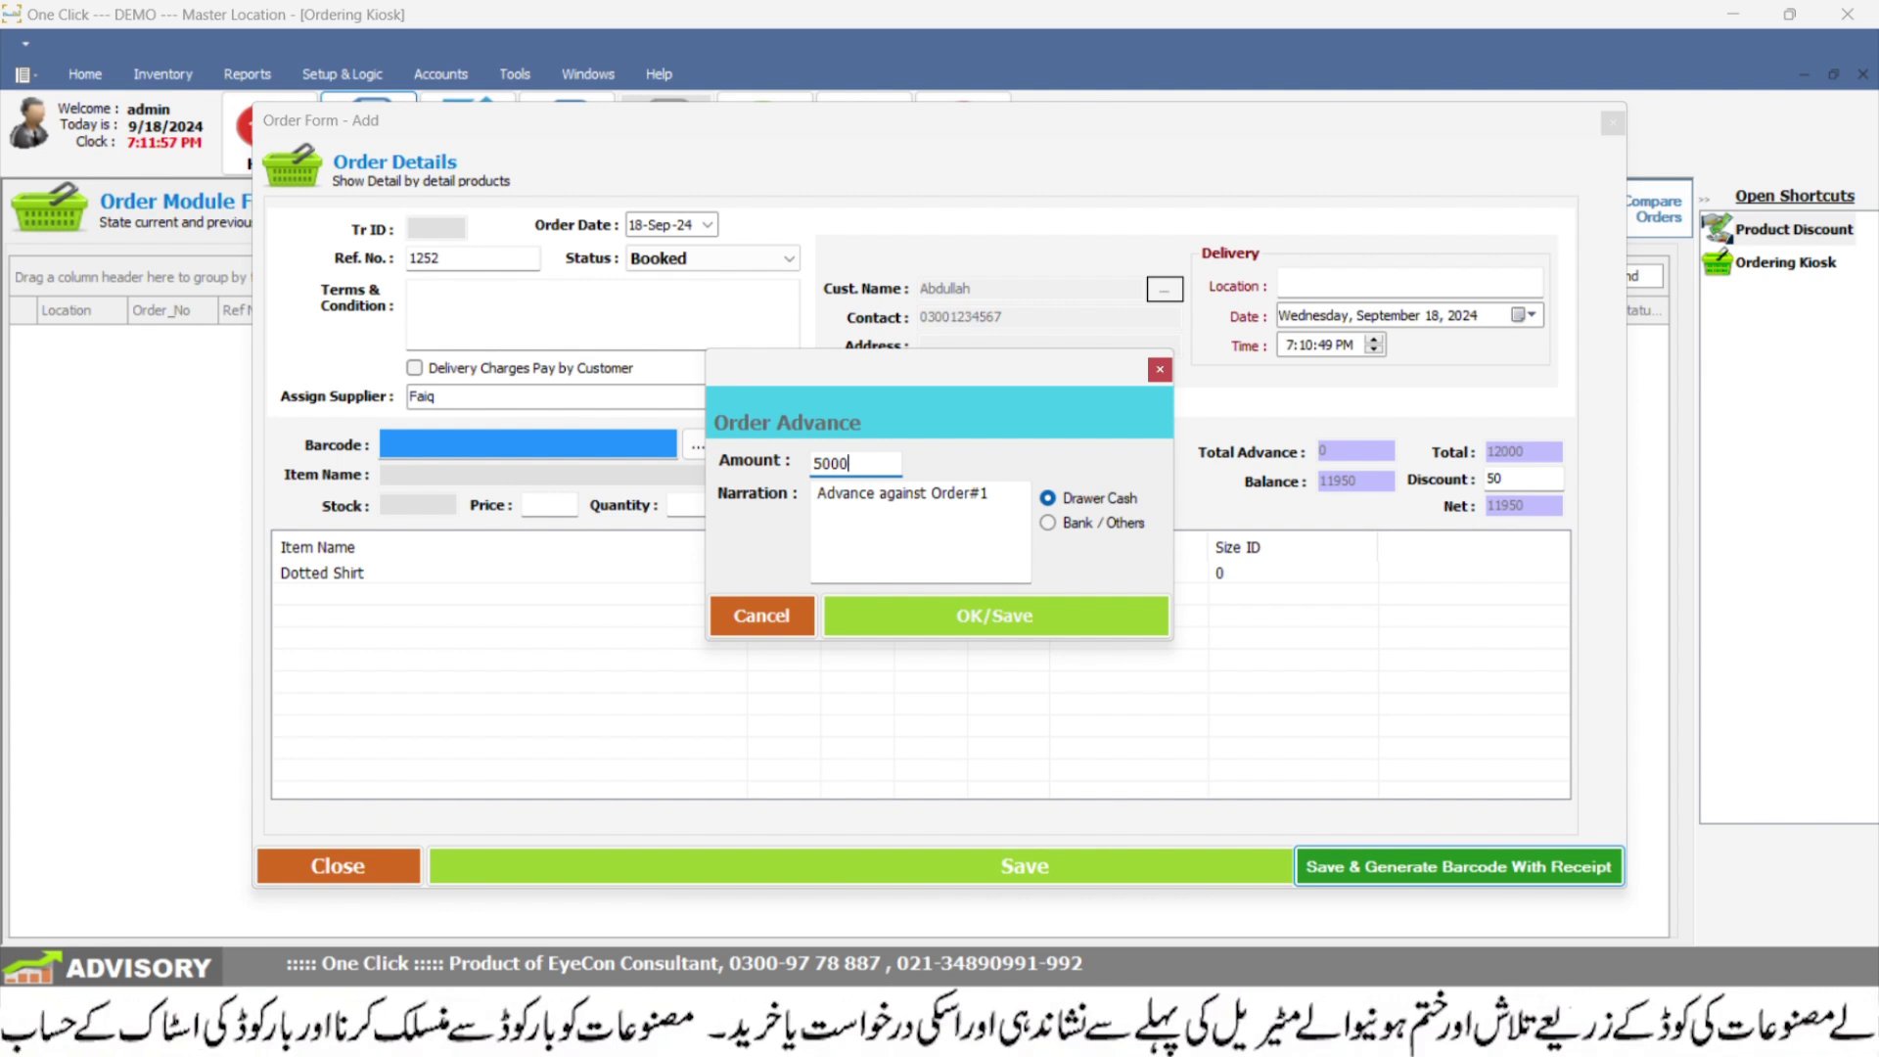
{"action": "type", "text": "5000"}
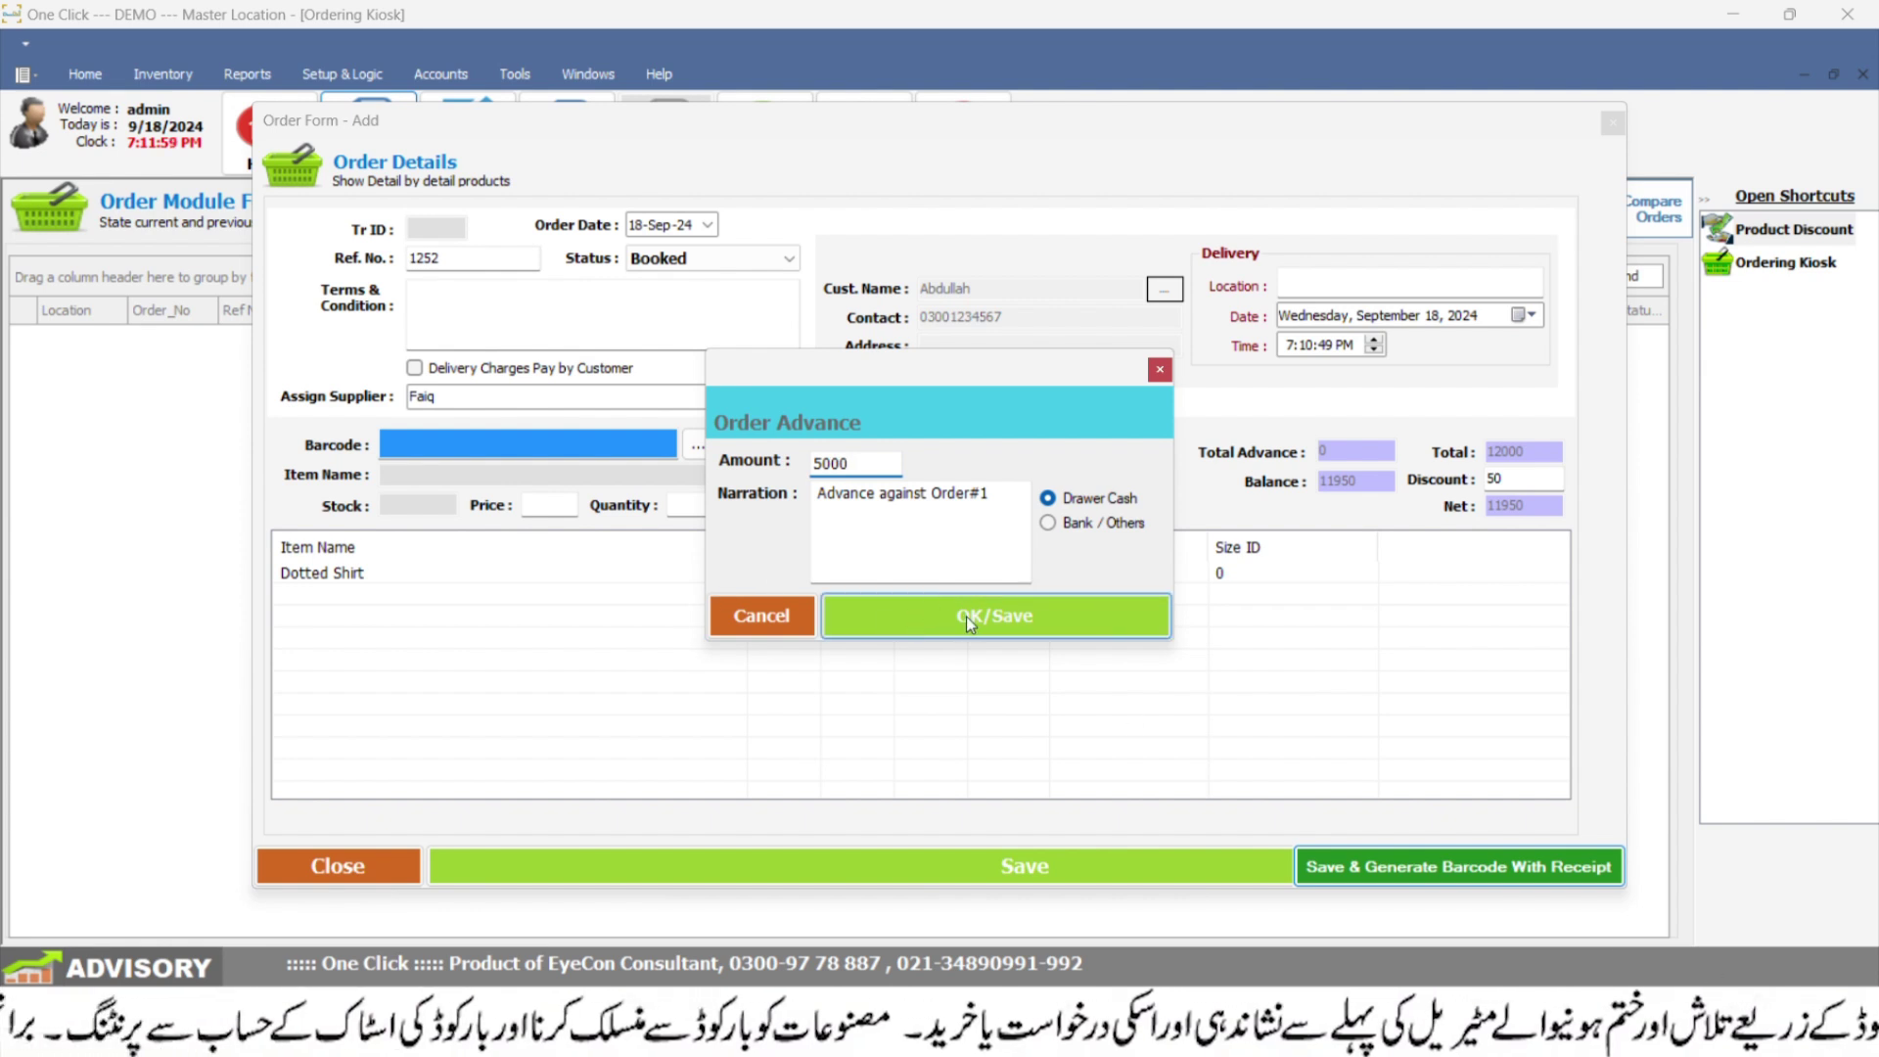
{"action": "left_click", "coordinate": [973, 614]}
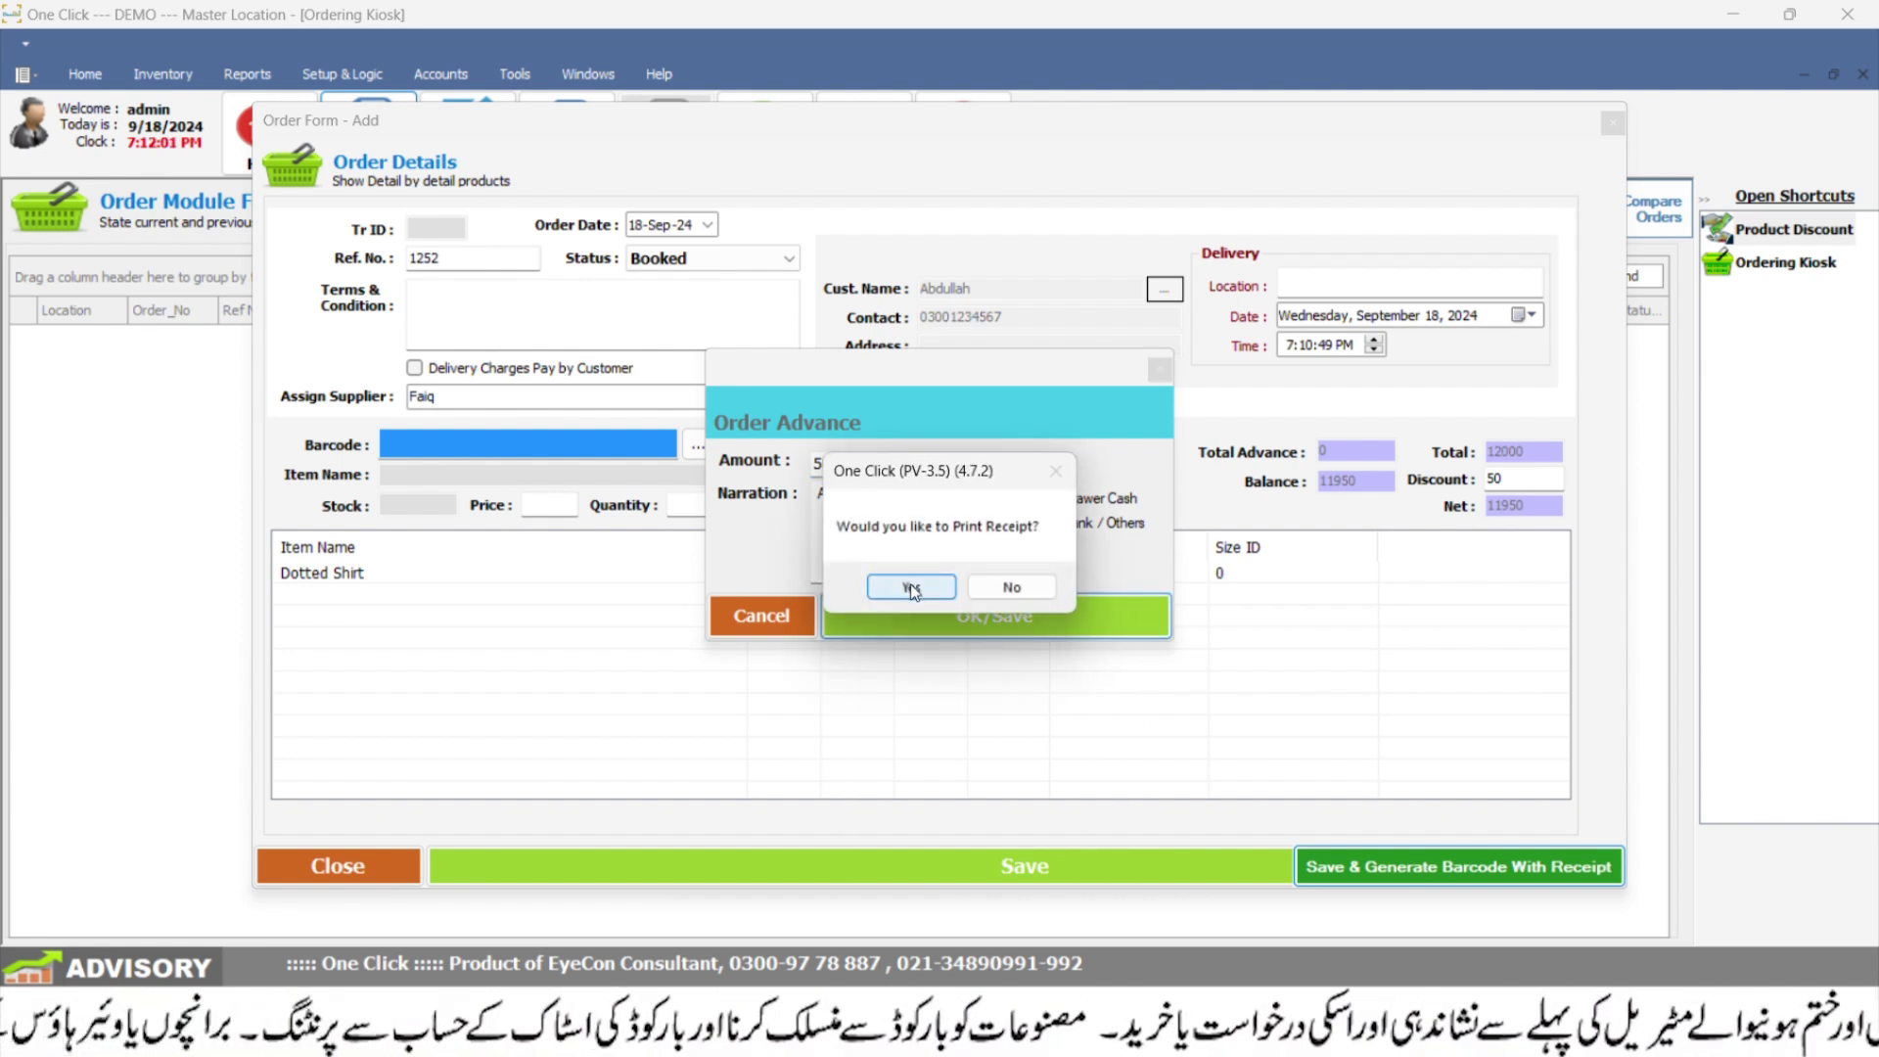
{"action": "left_click", "coordinate": [1011, 587]}
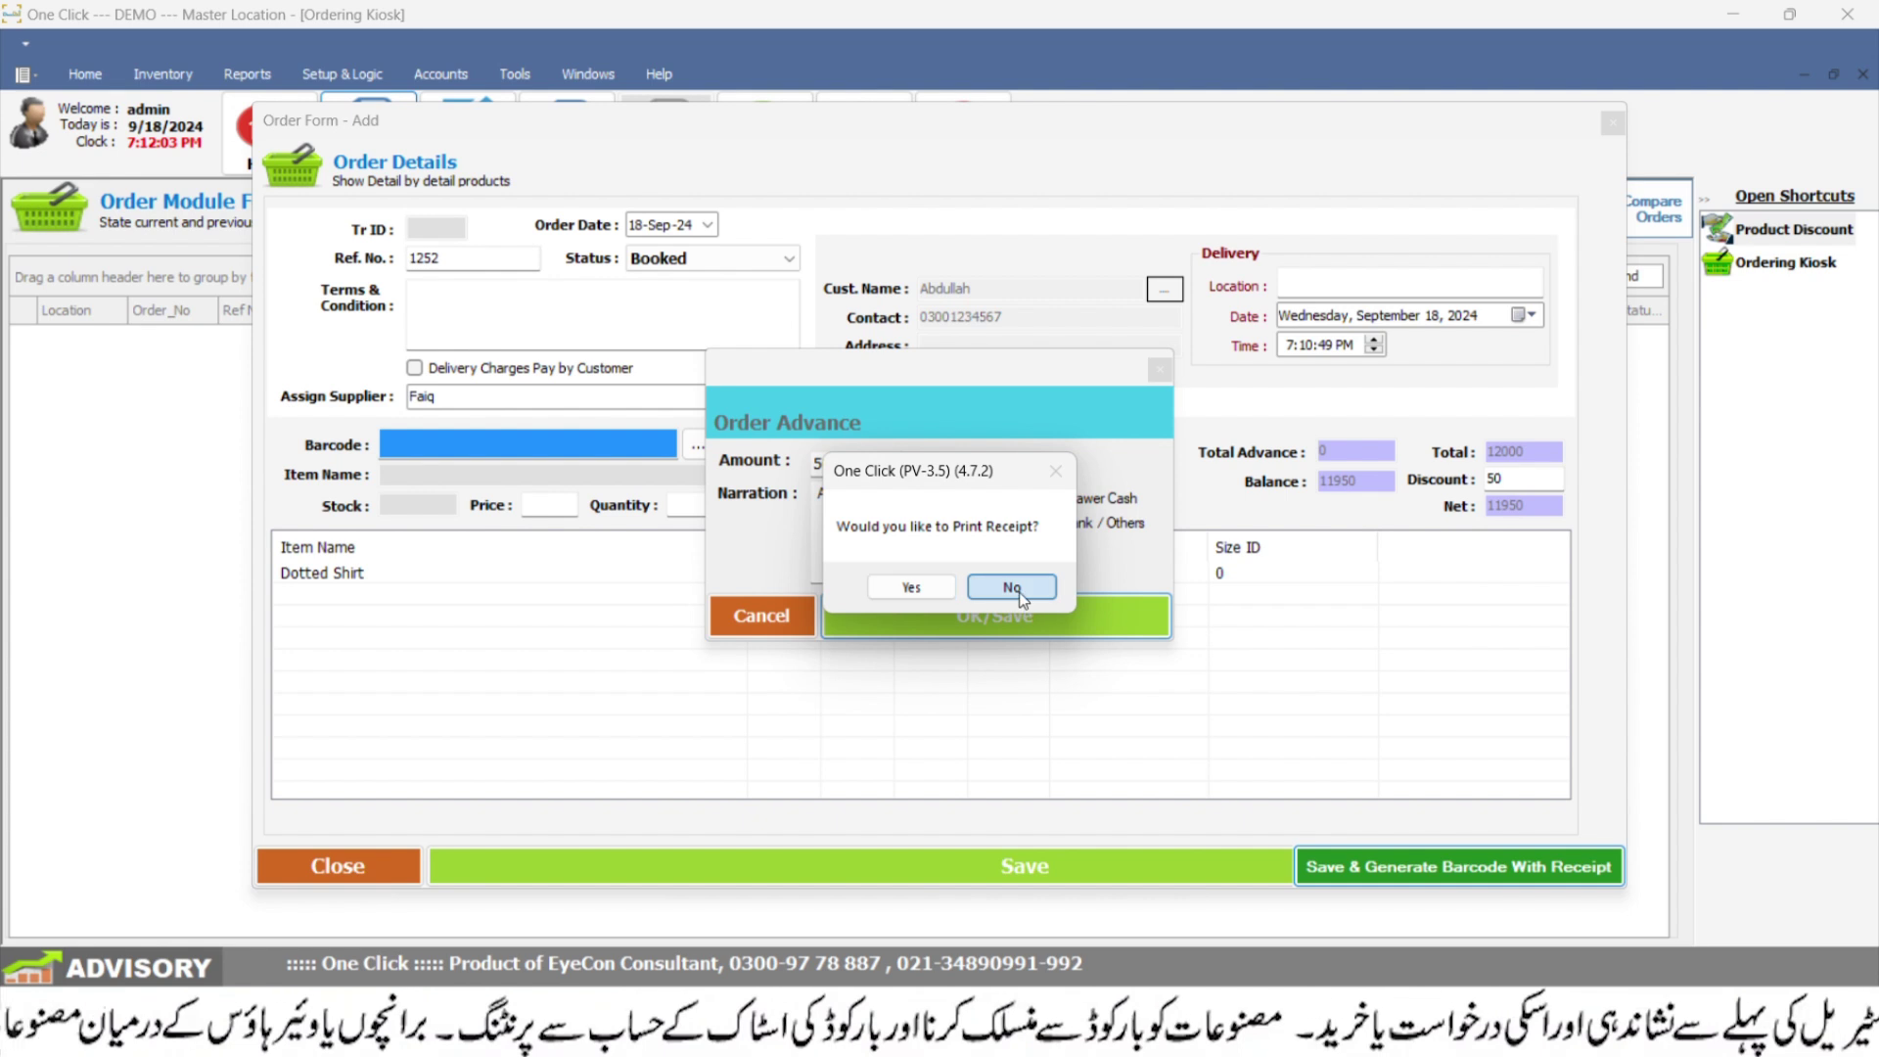
{"action": "left_click", "coordinate": [1318, 609]}
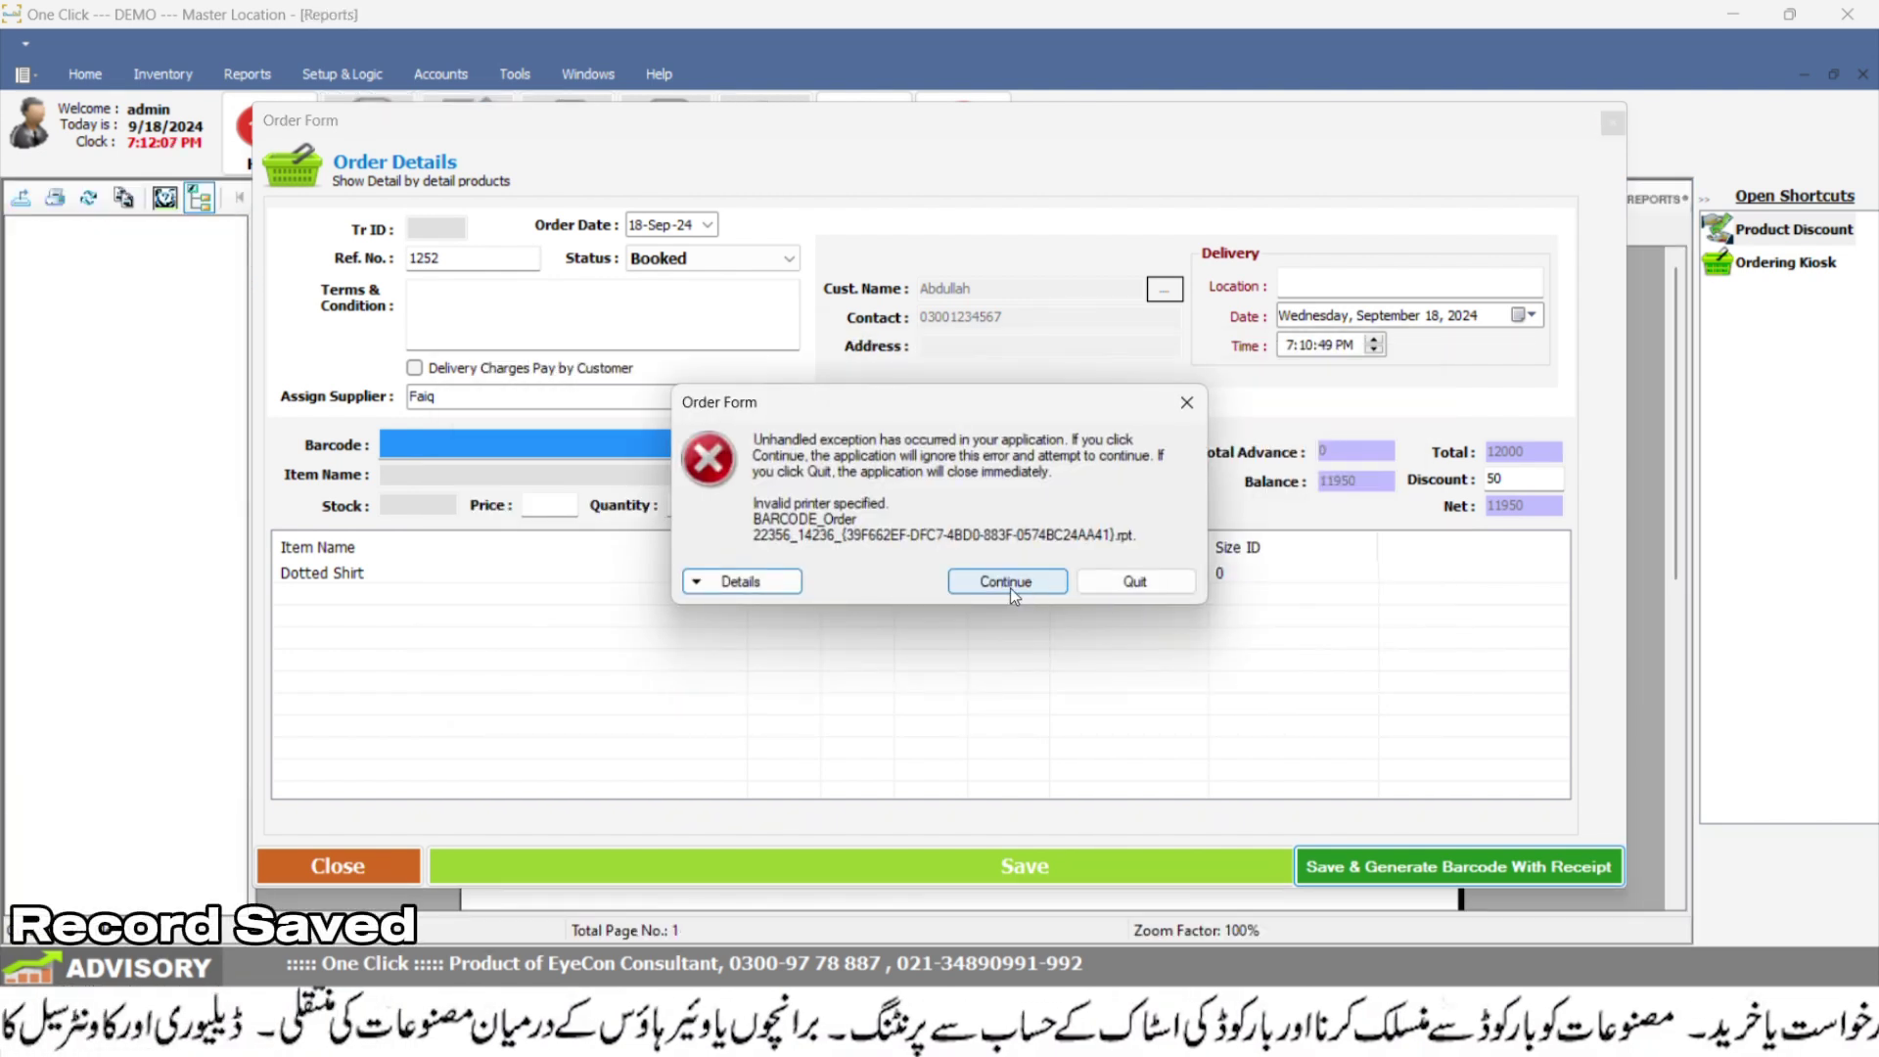
Continue past the printer error and close the barcode and order receipt reports
{"action": "left_click", "coordinate": [1011, 586]}
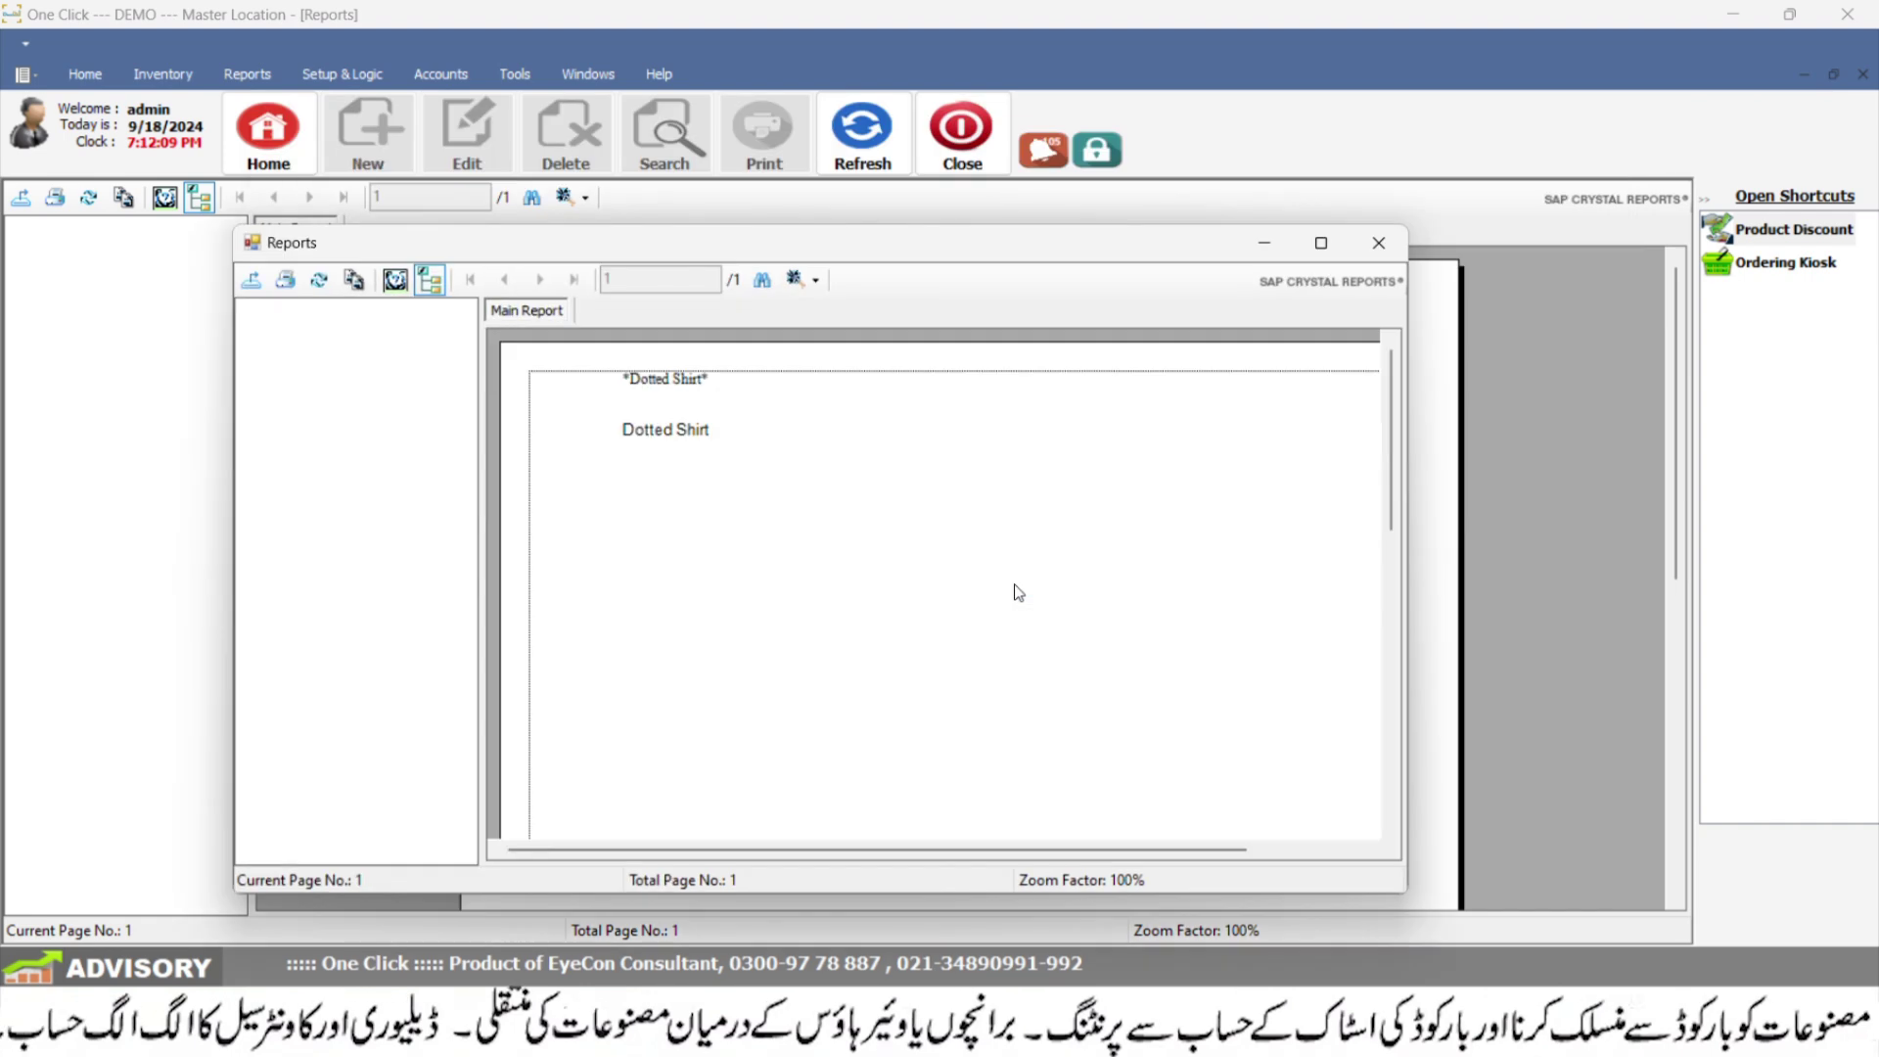
{"action": "left_click", "coordinate": [1377, 245]}
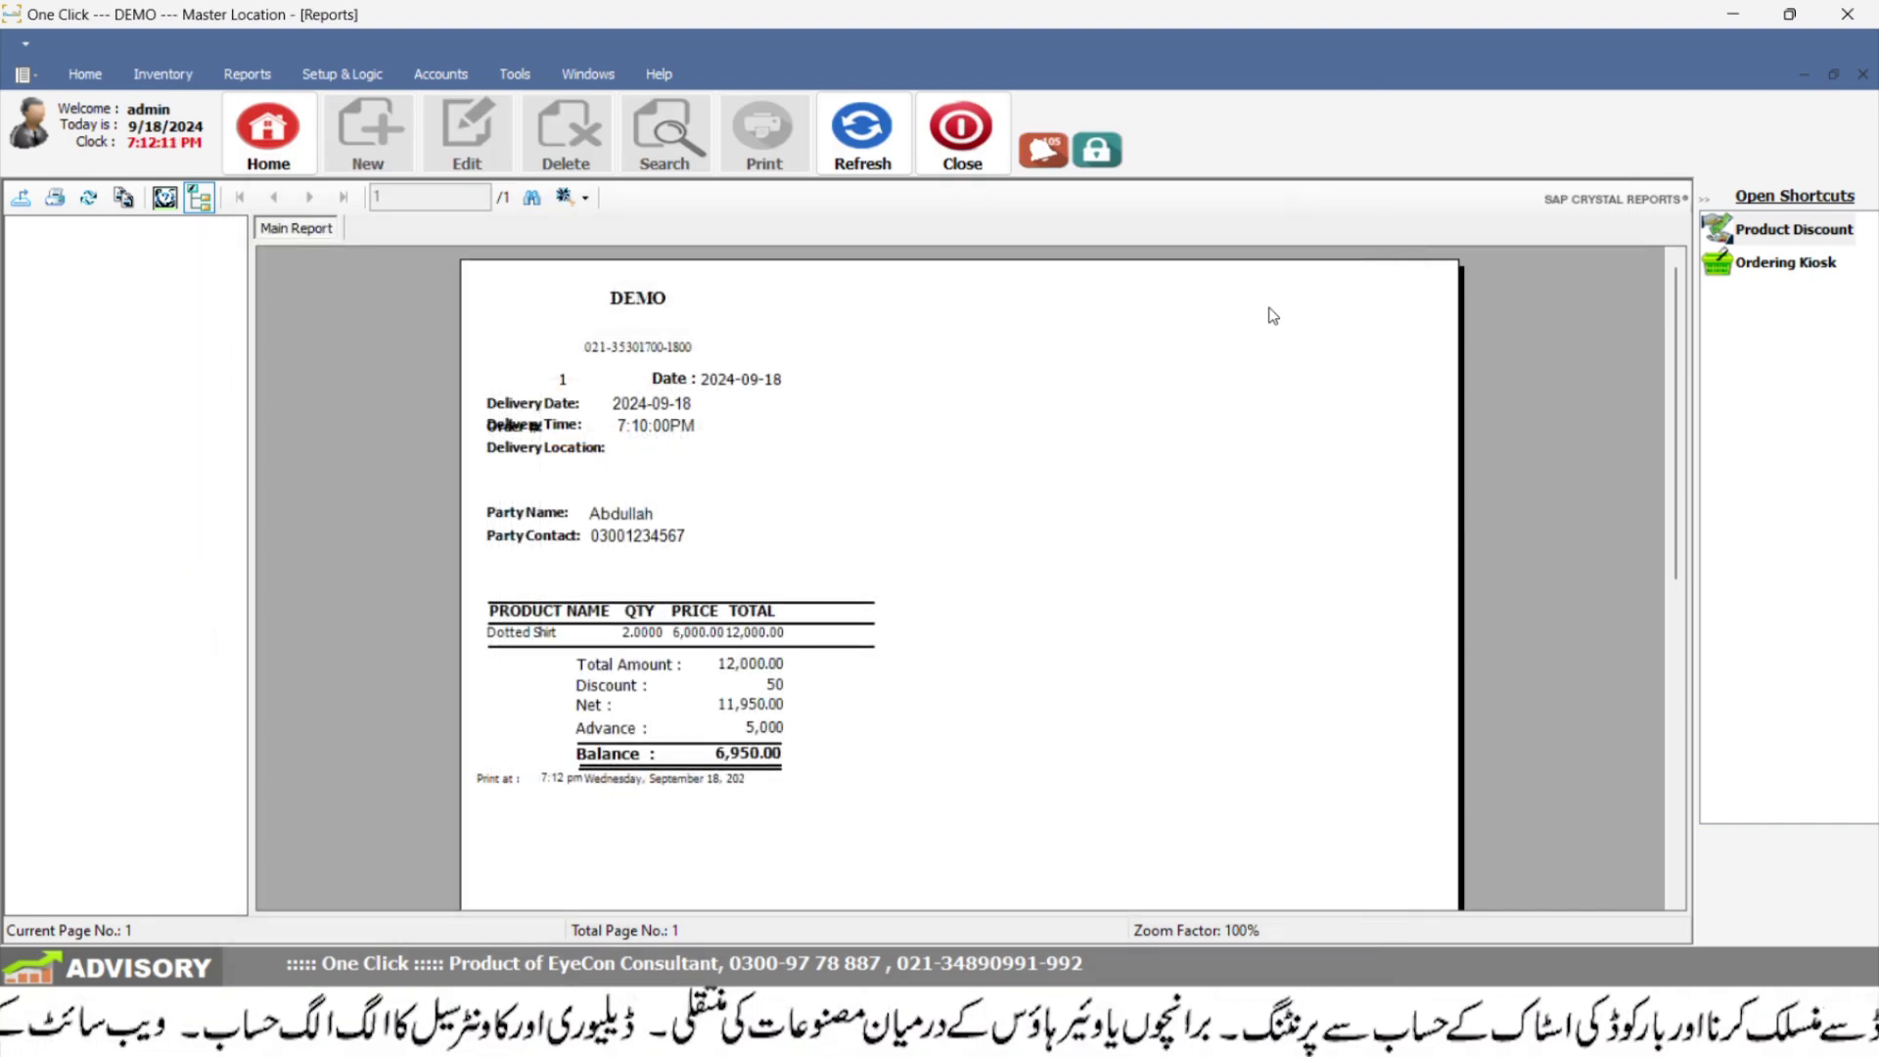
{"action": "left_click", "coordinate": [967, 157]}
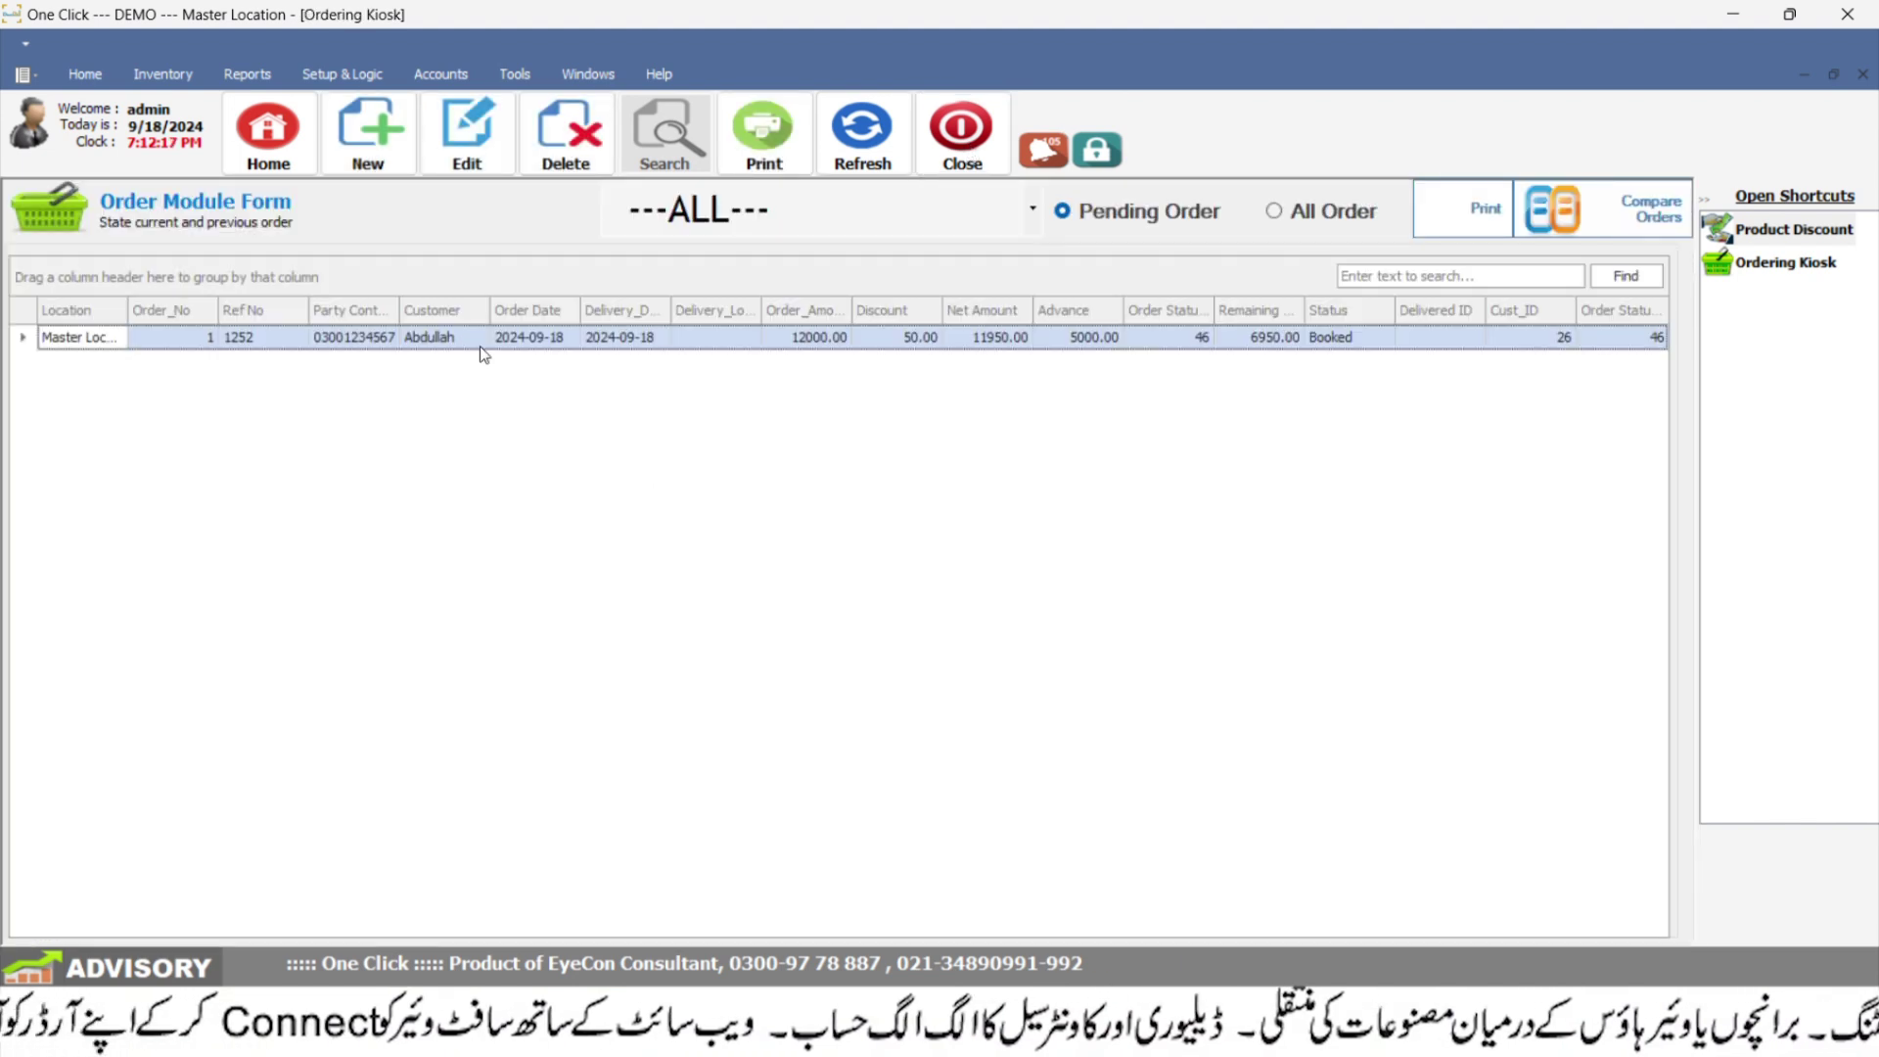
Open the order comparison and examine the options for updating the status of all orders
{"action": "left_click", "coordinate": [1621, 210]}
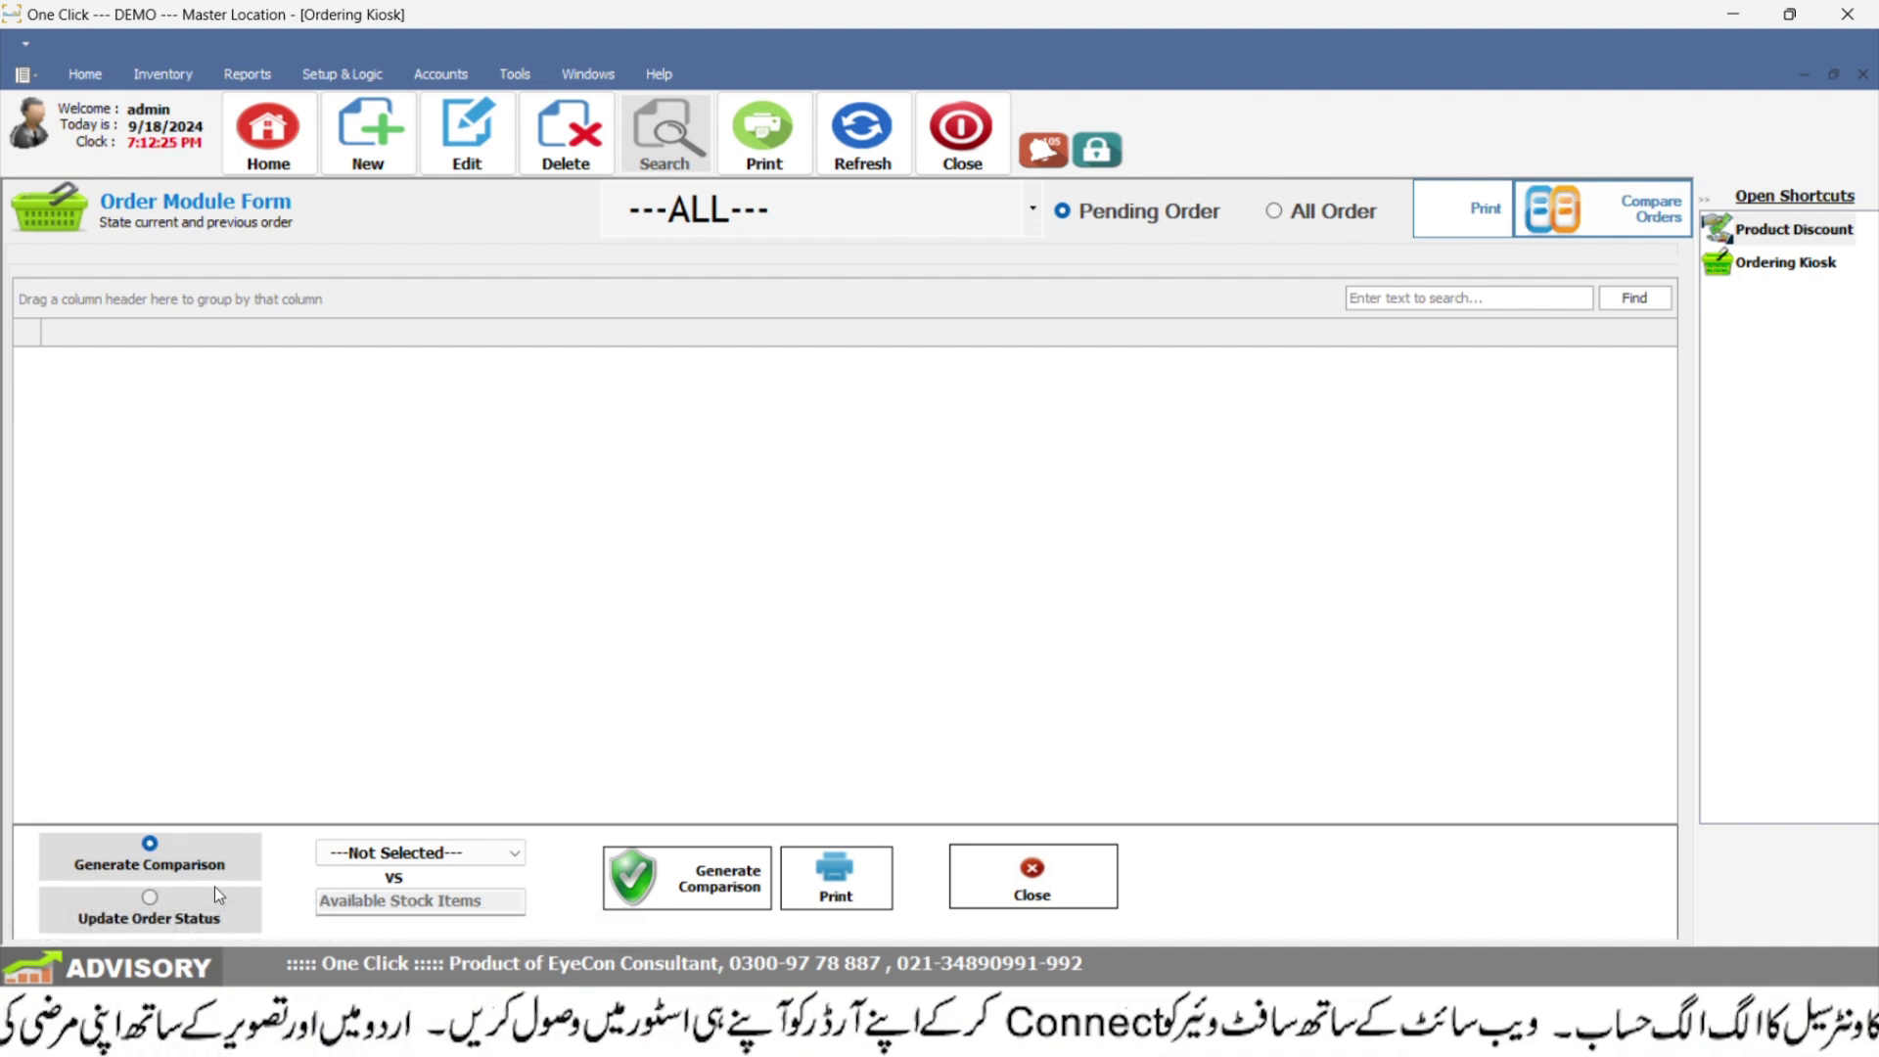
{"action": "left_click", "coordinate": [152, 922]}
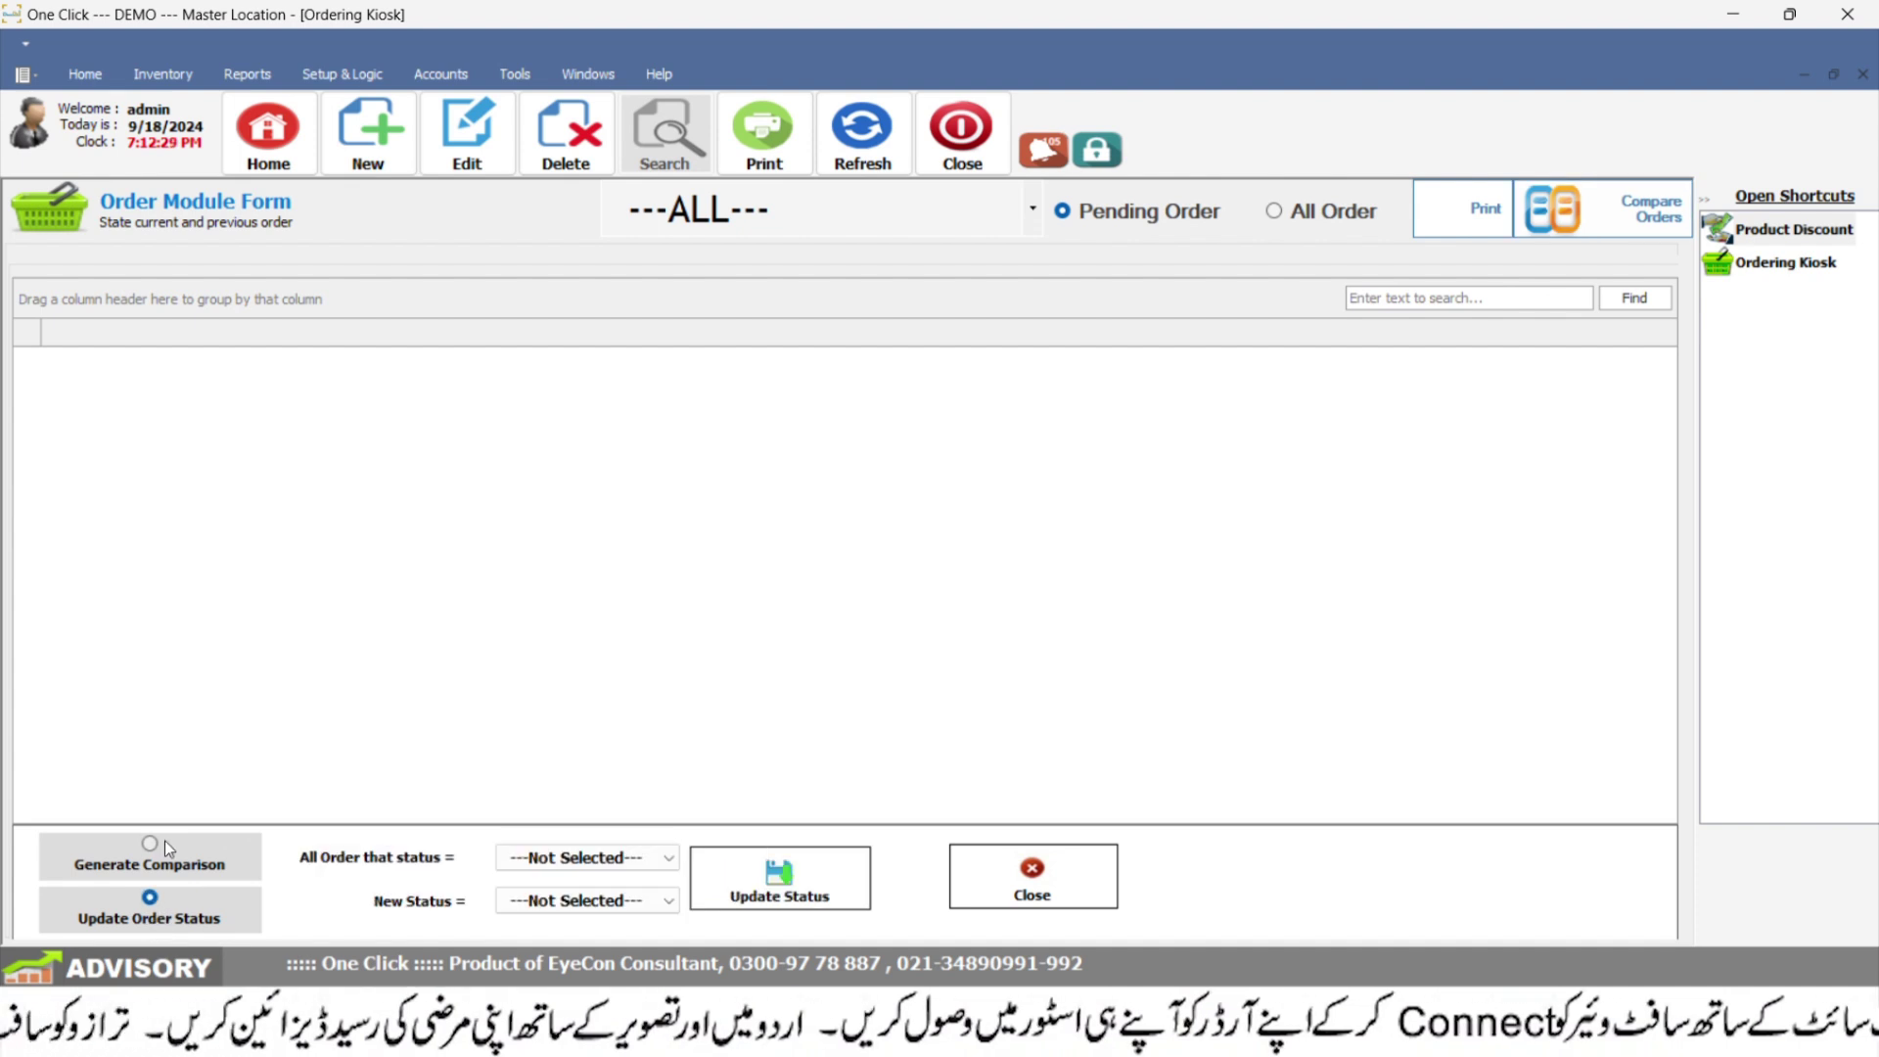
{"action": "left_click", "coordinate": [164, 842]}
{"action": "left_click", "coordinate": [165, 920]}
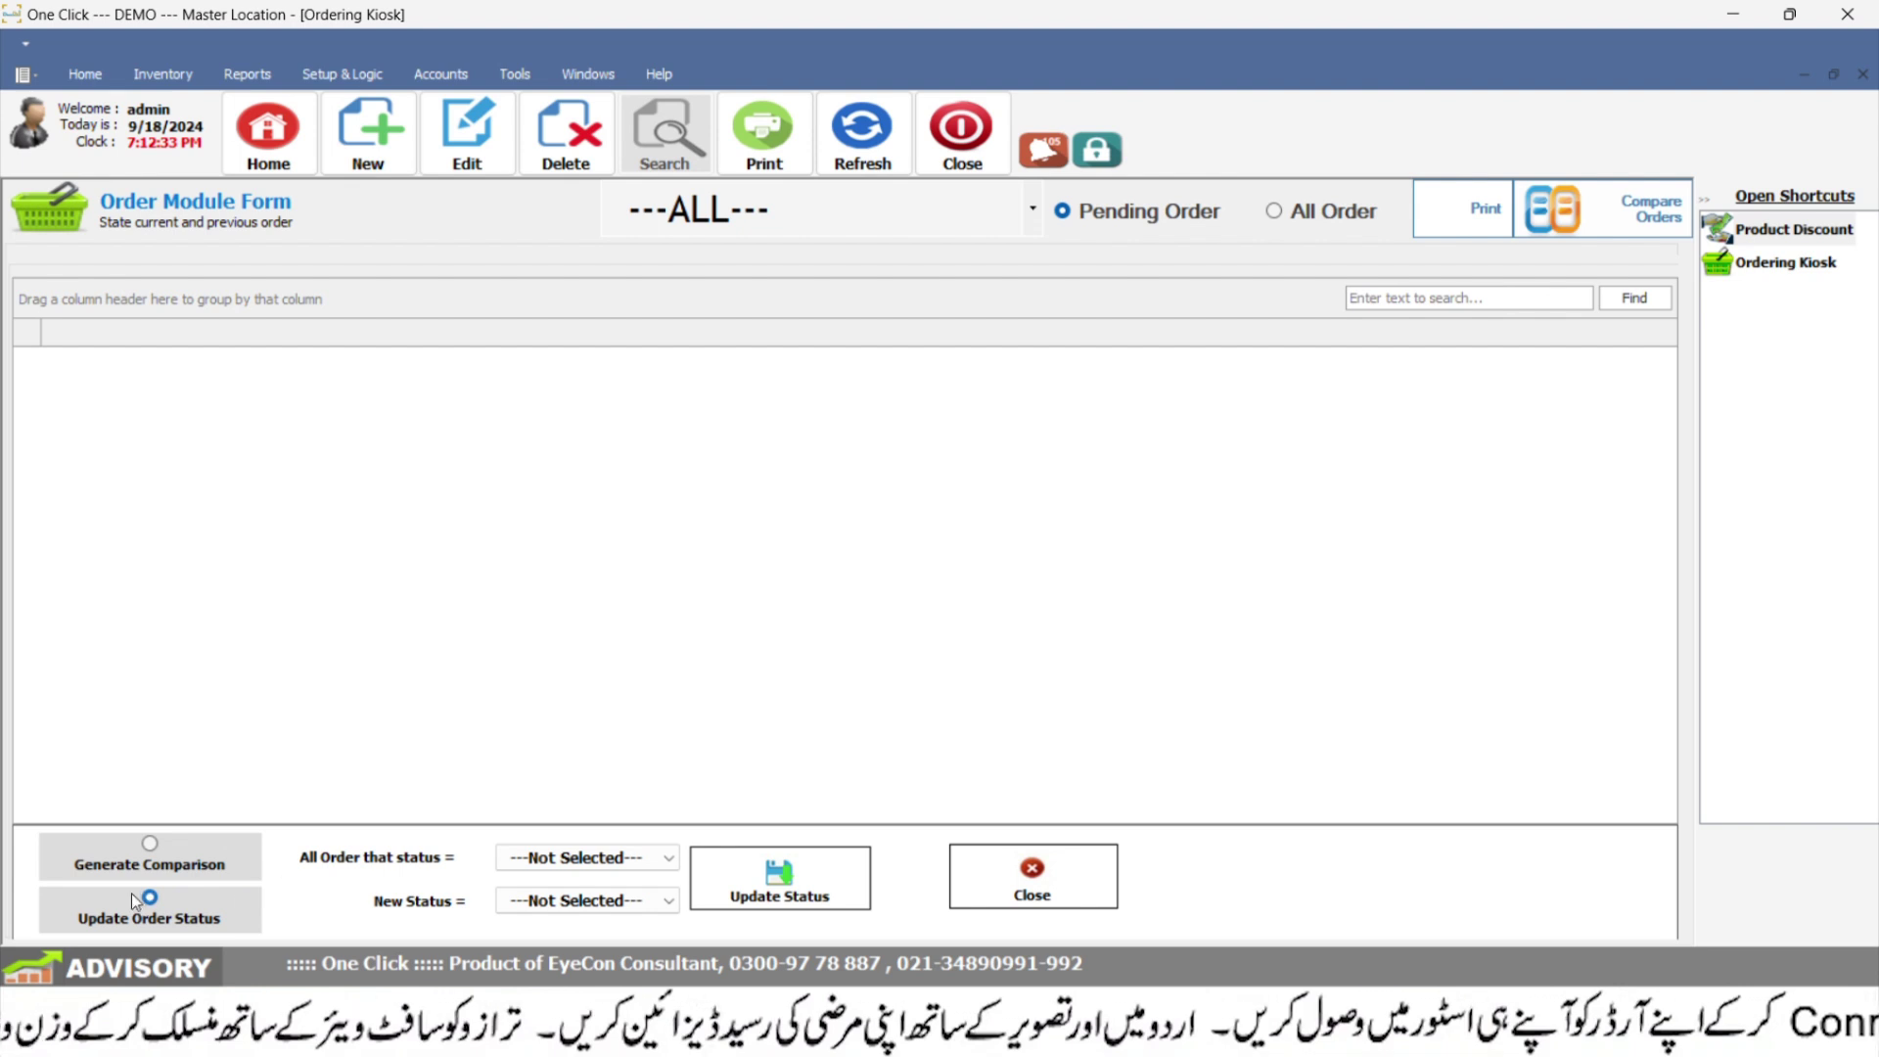
{"action": "left_click", "coordinate": [595, 858]}
{"action": "left_click", "coordinate": [578, 874]}
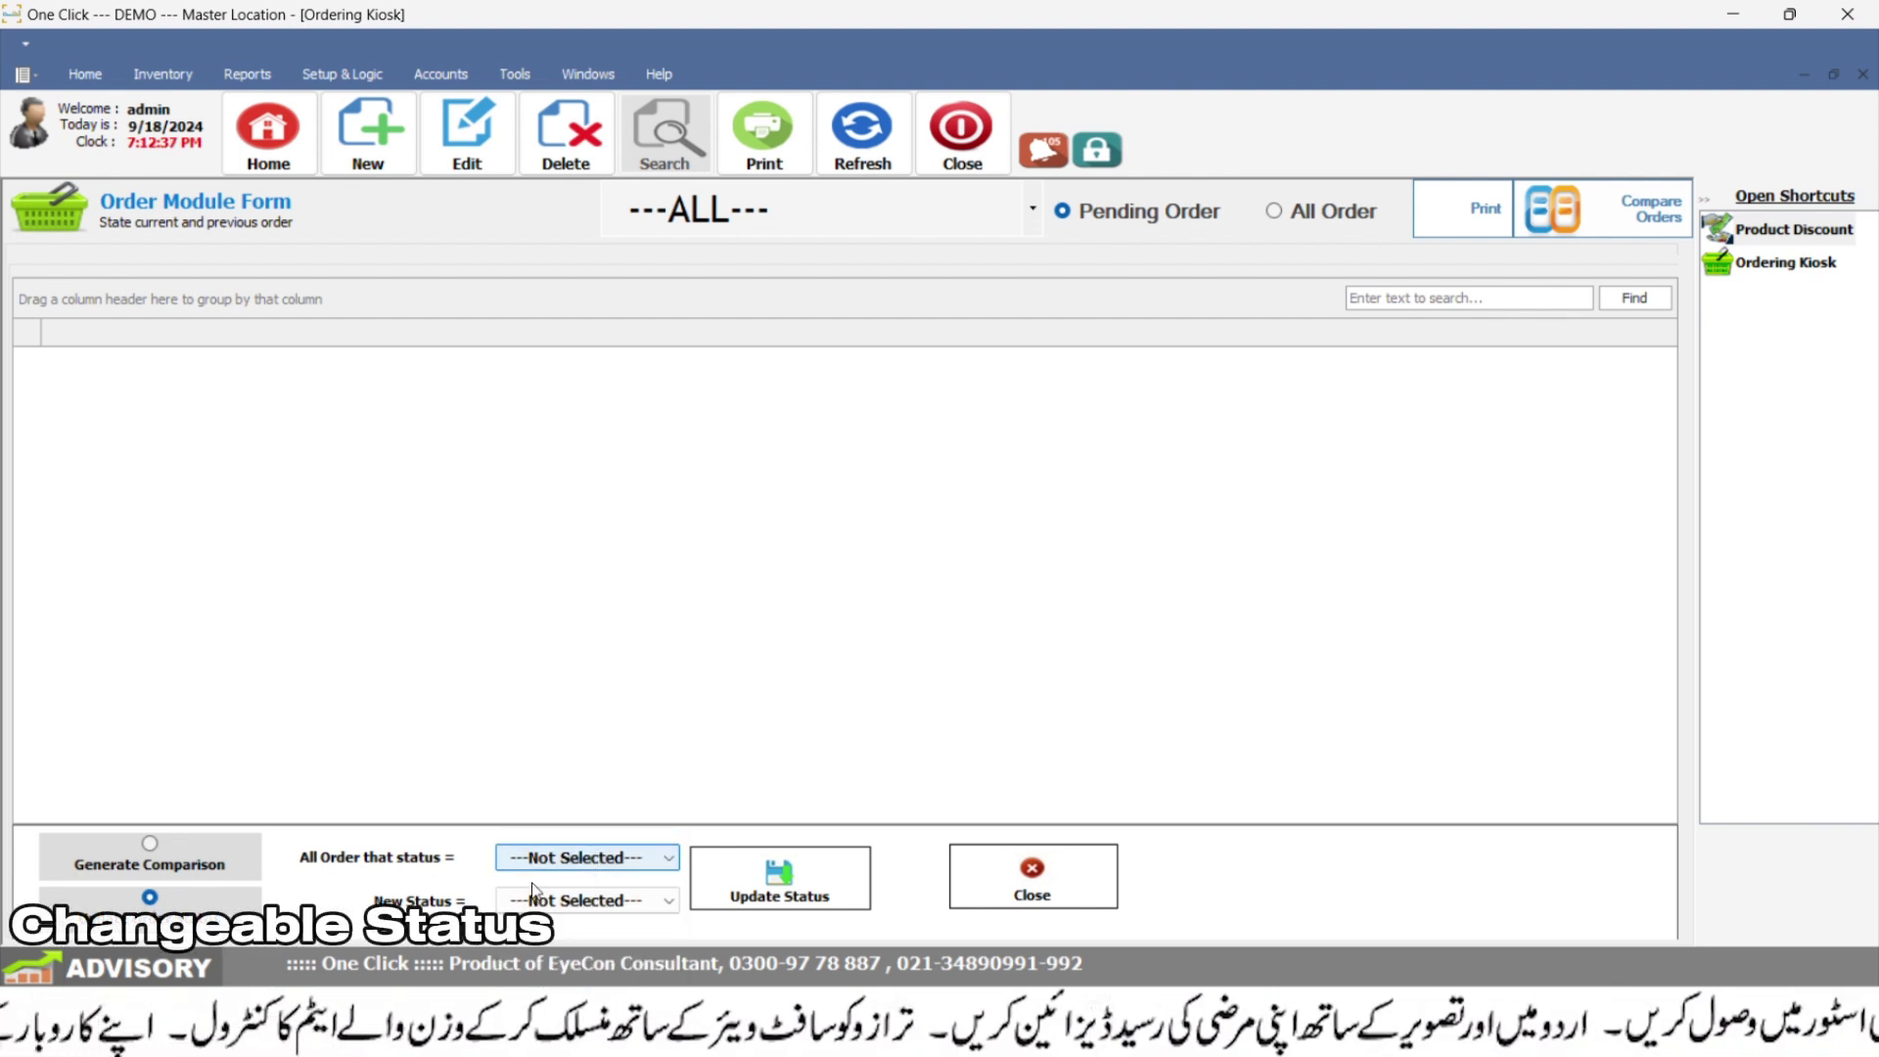
Generate a comparison of Booked orders against available stock items, and close the ordering module
{"action": "left_click", "coordinate": [137, 865]}
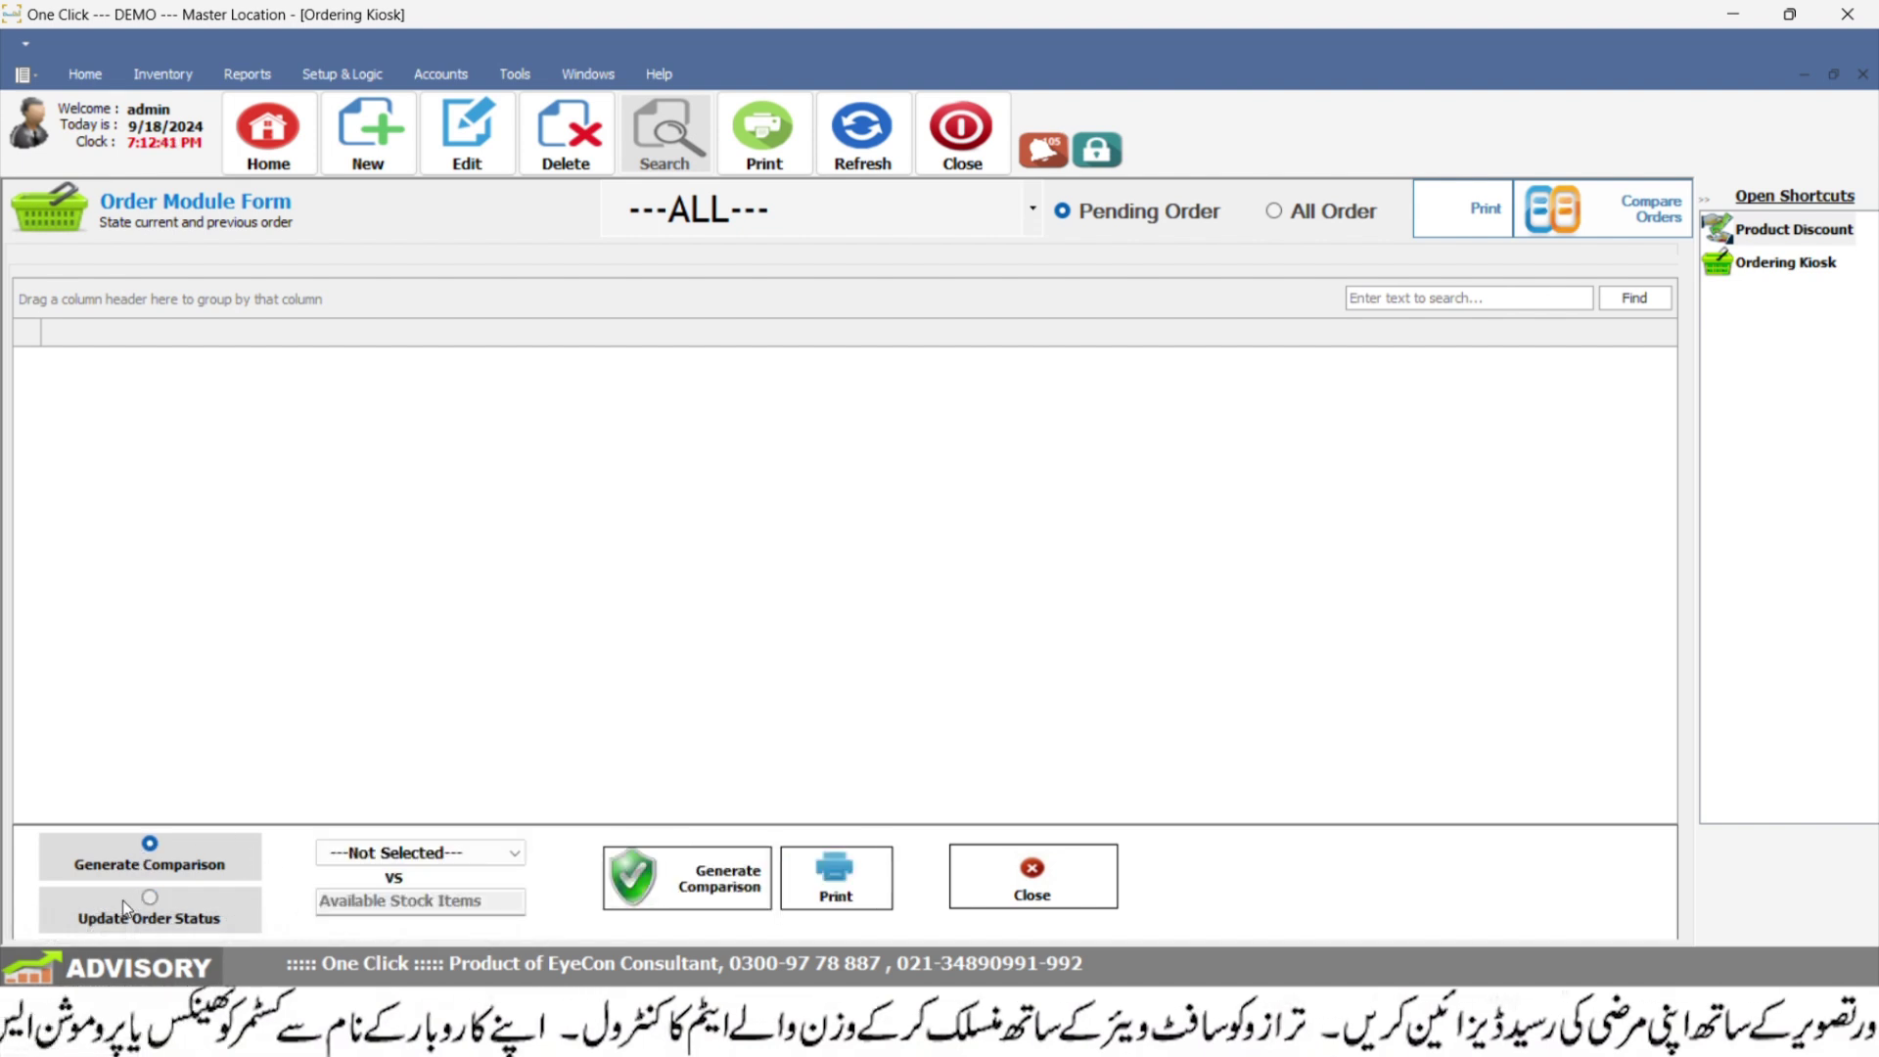
{"action": "left_click", "coordinate": [443, 856]}
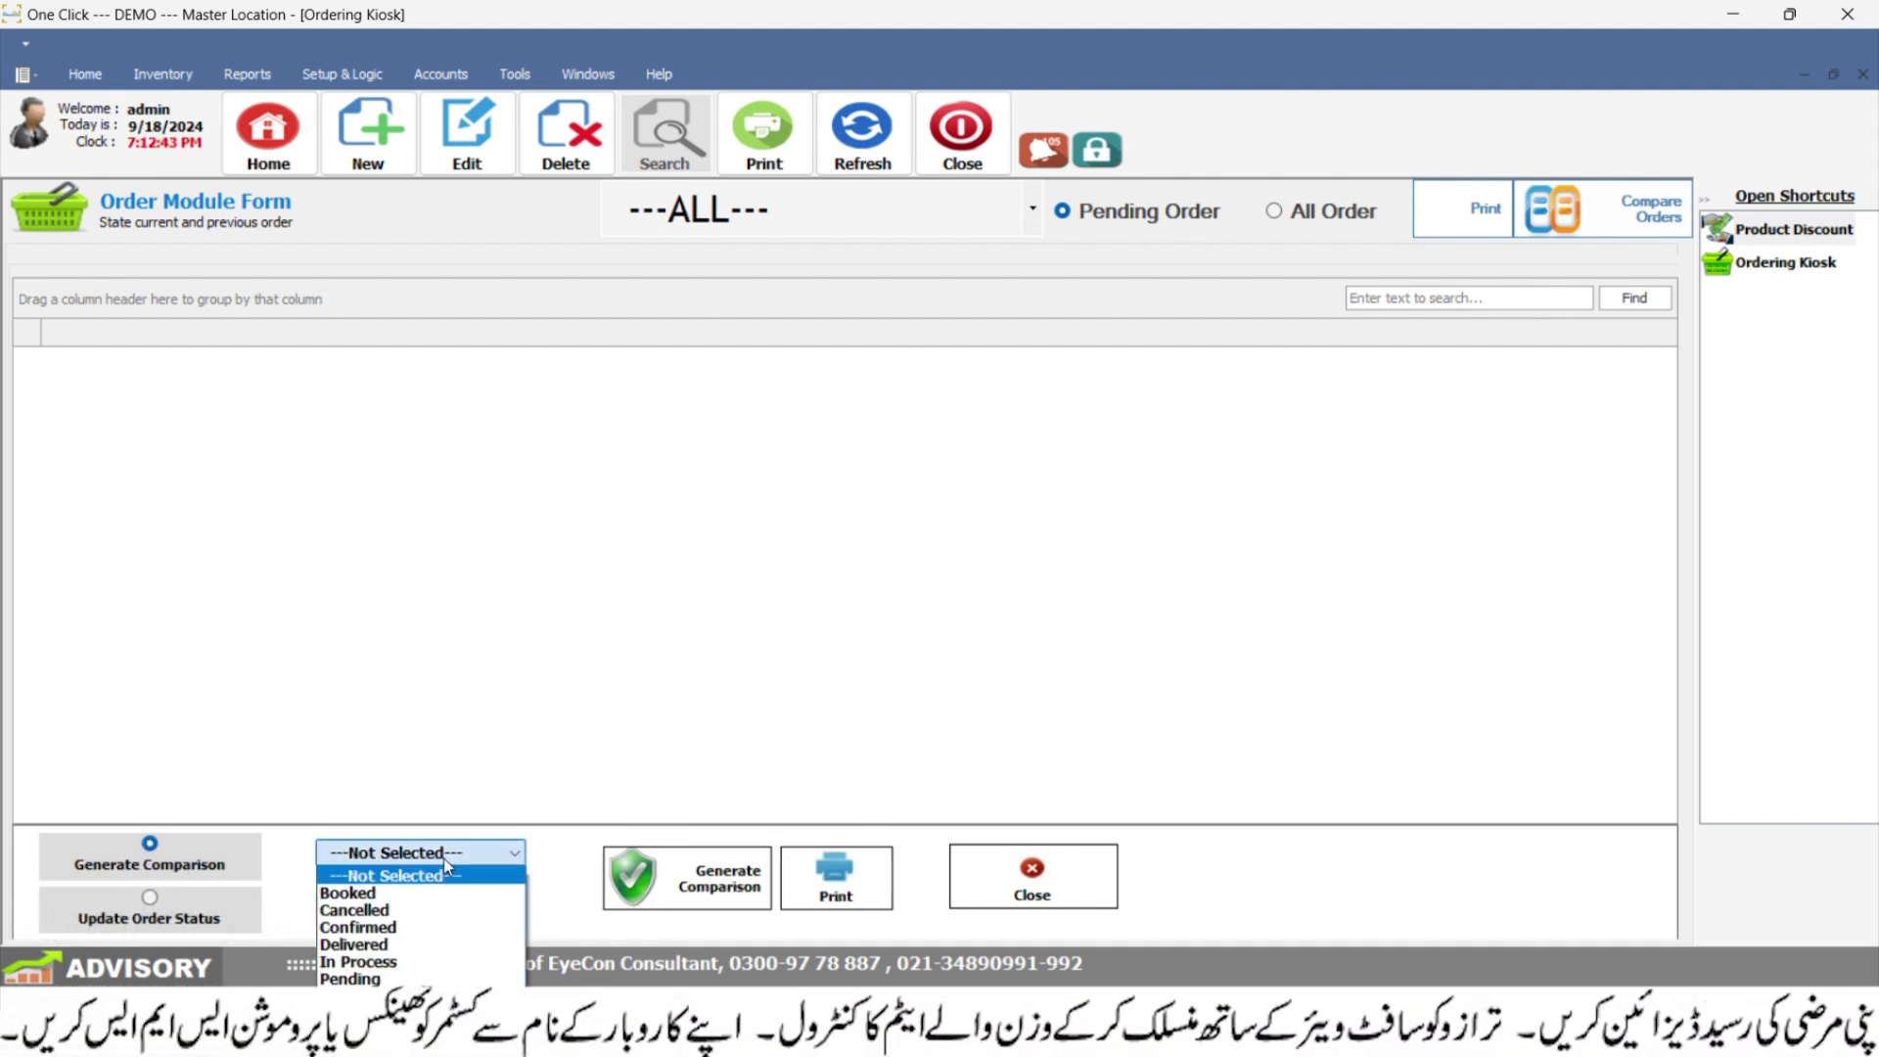
{"action": "left_click", "coordinate": [402, 895]}
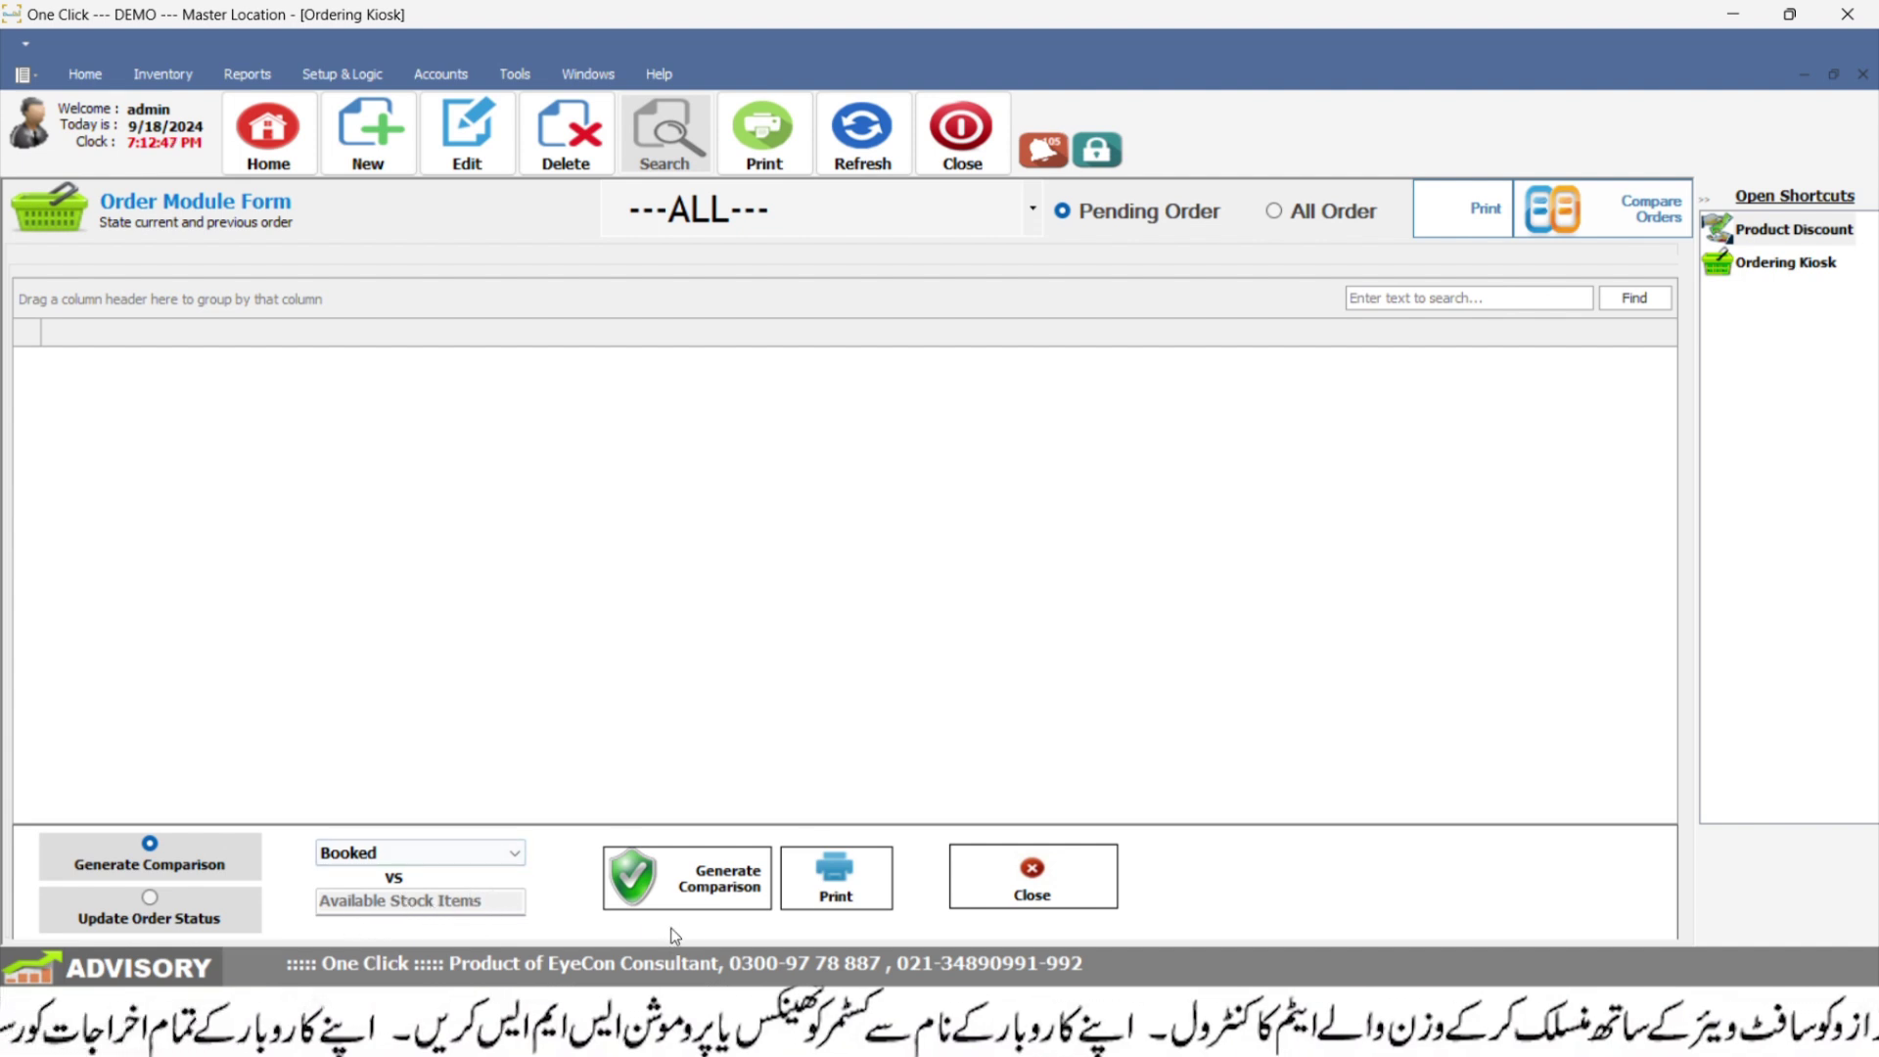
{"action": "left_click", "coordinate": [693, 891]}
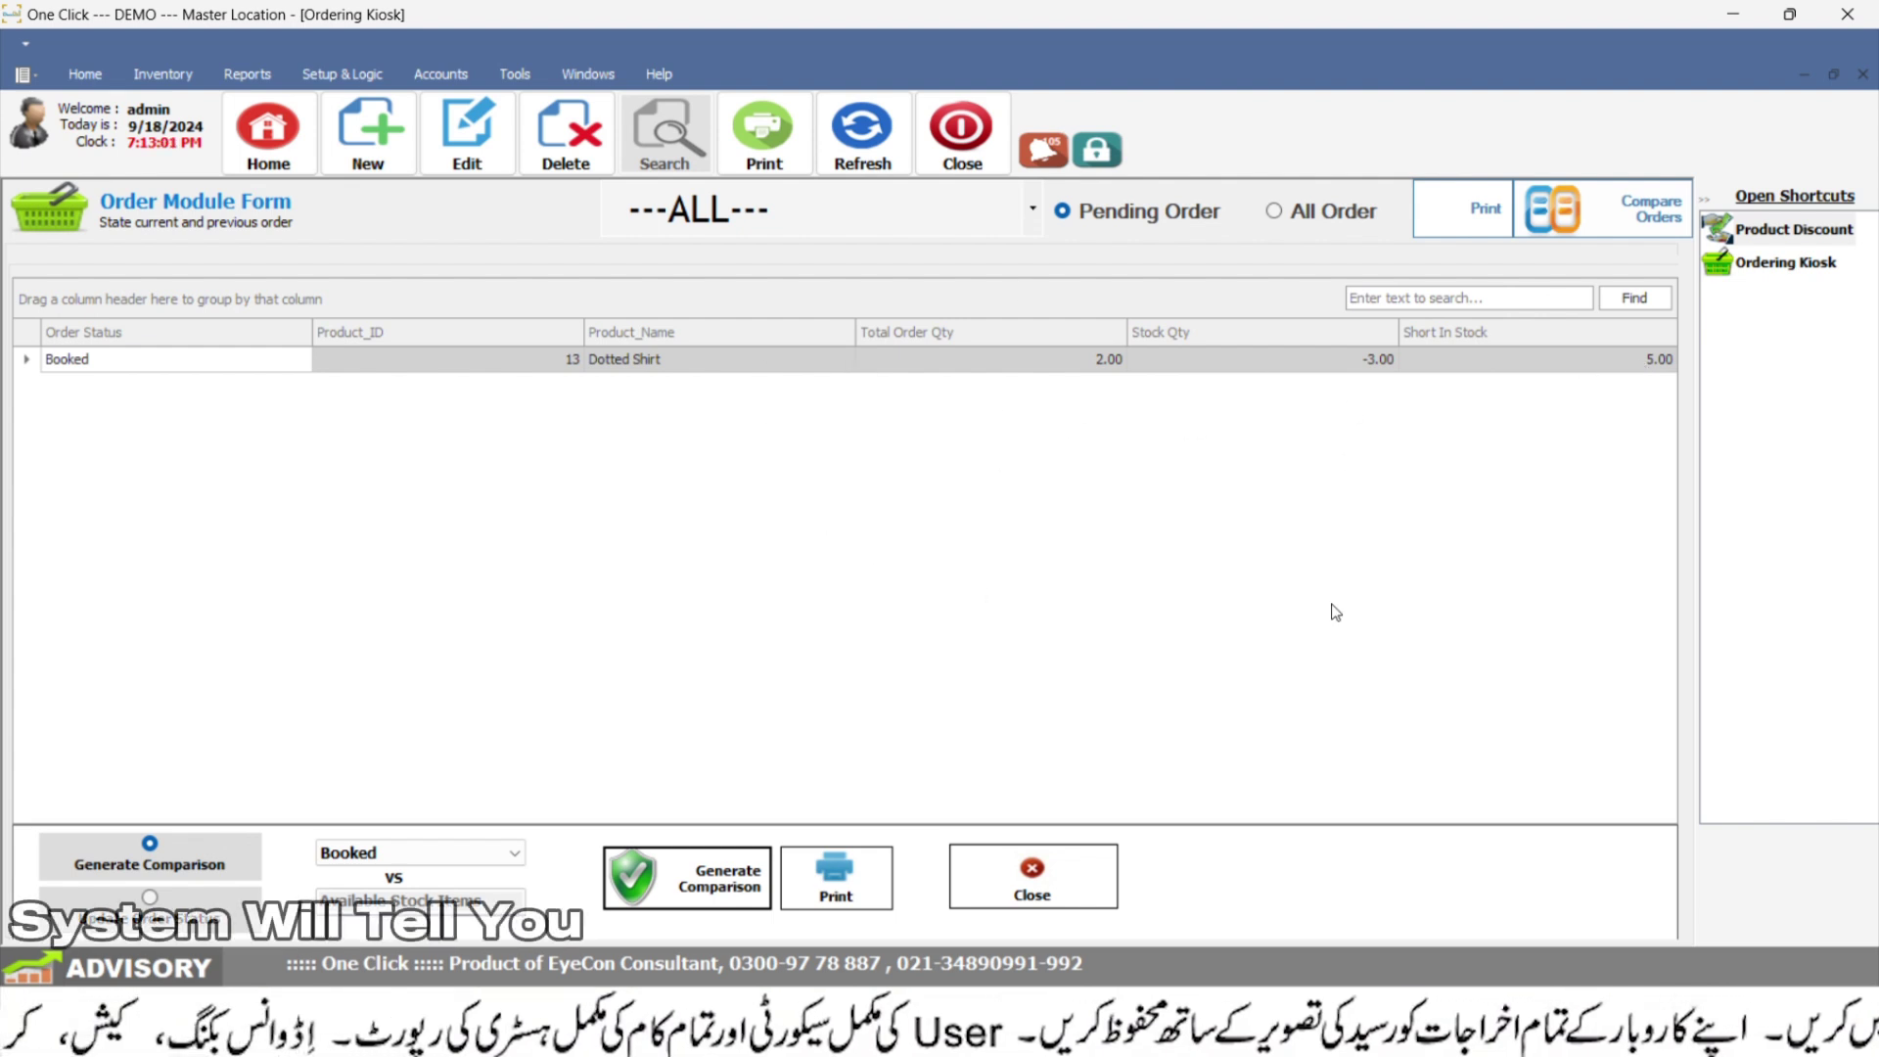
{"action": "left_click", "coordinate": [959, 167]}
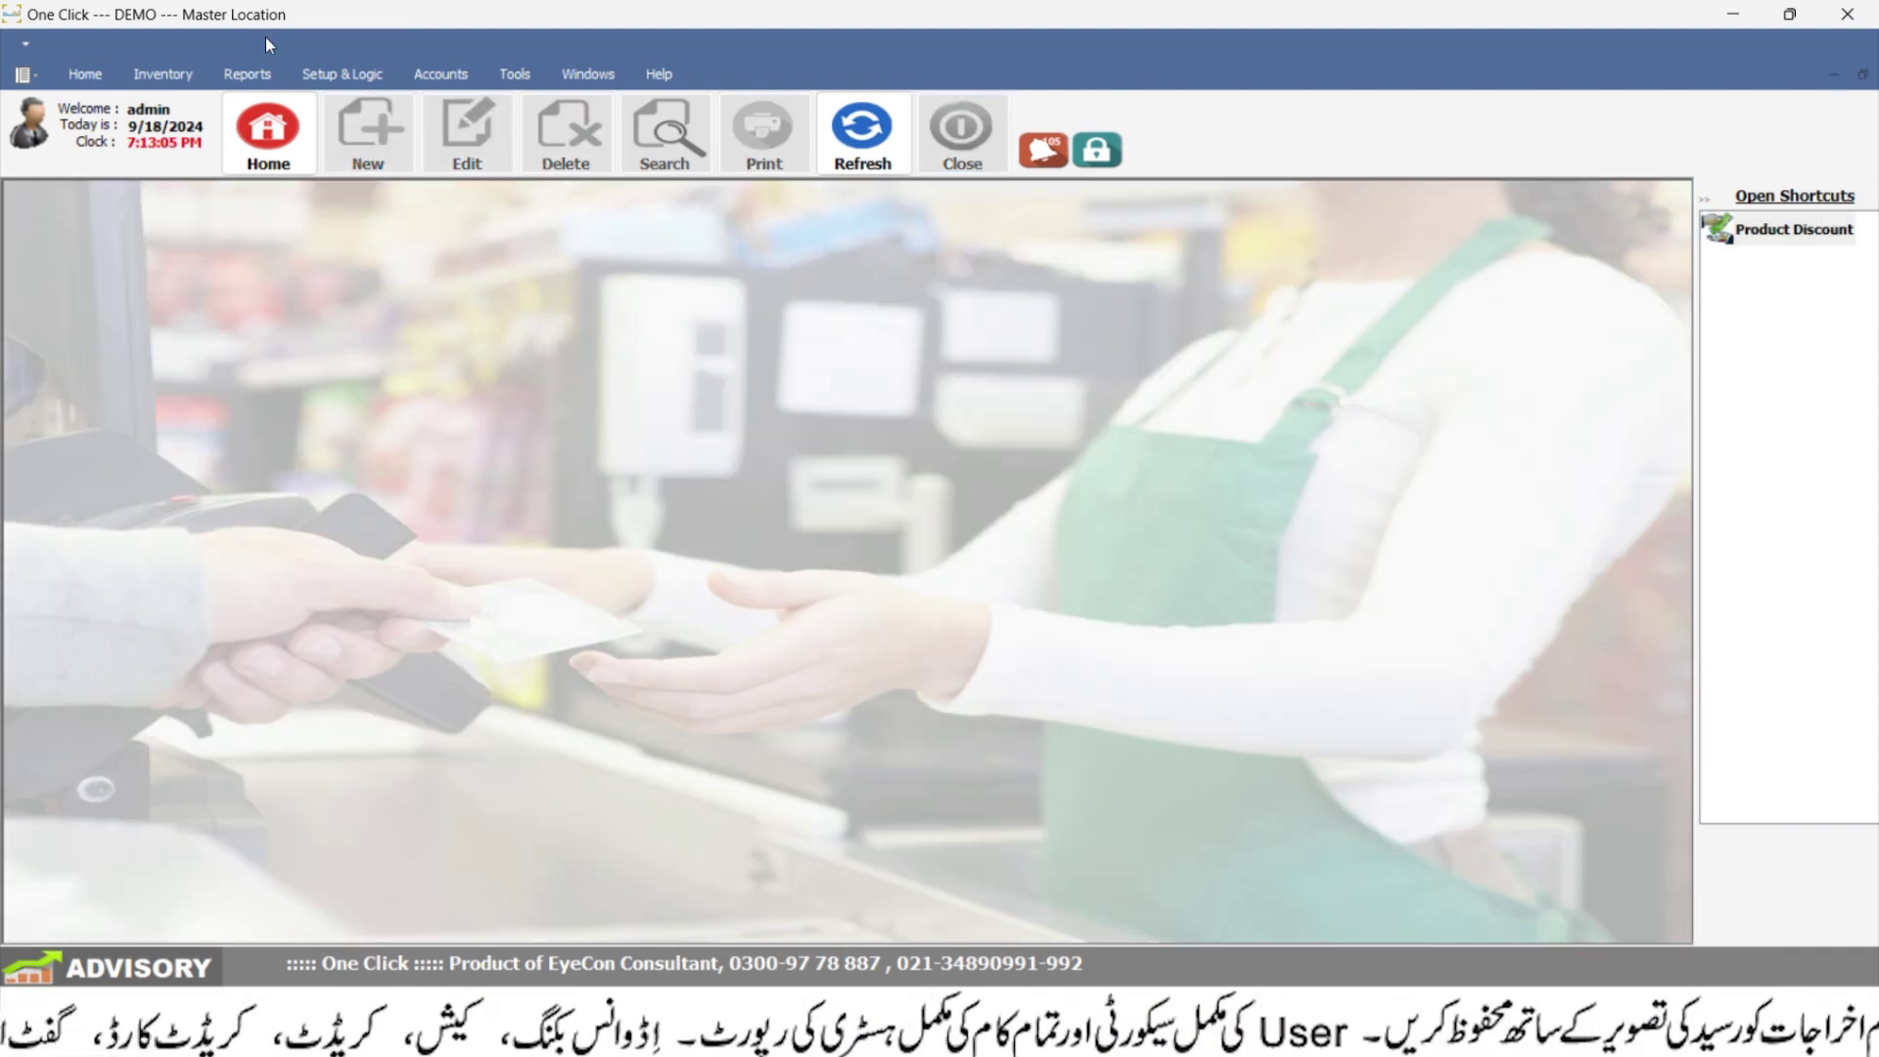
Find the Order Kiosk among the inventory functions and open its list of pending orders for Master Location
{"action": "left_click", "coordinate": [345, 75]}
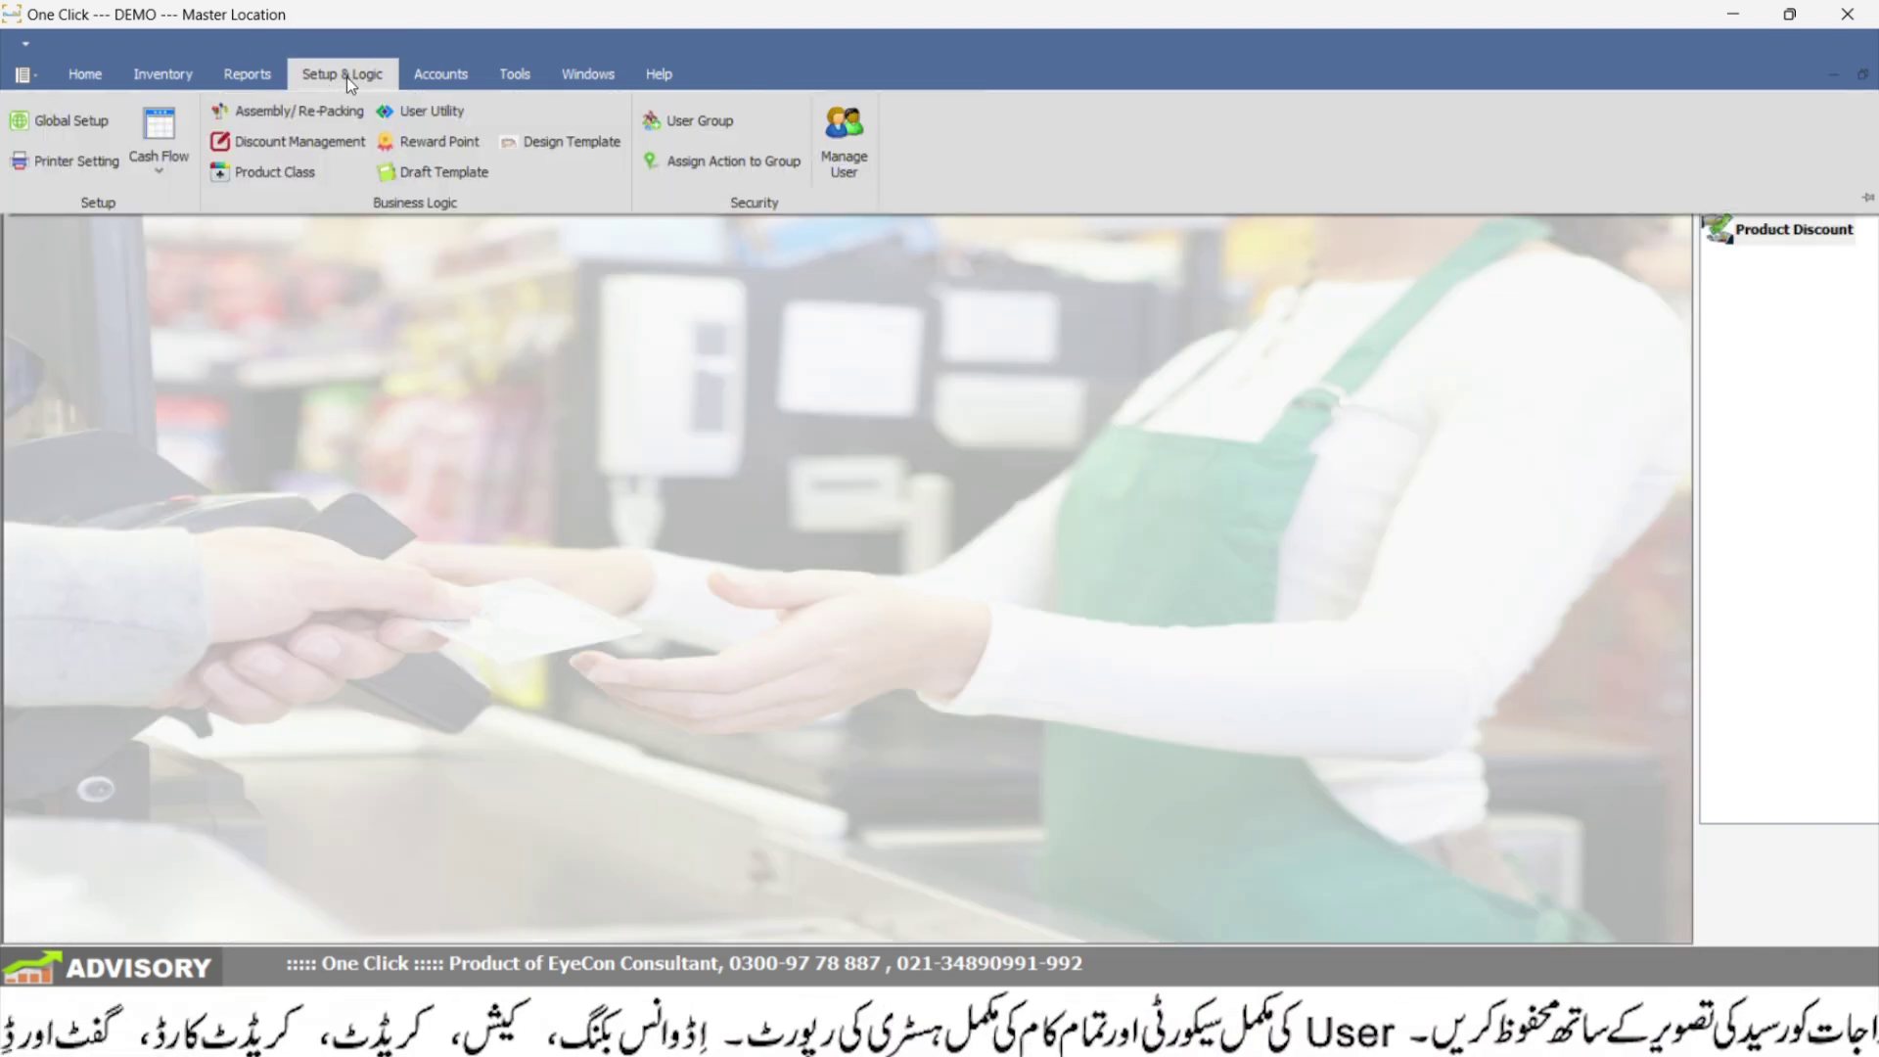
{"action": "left_click", "coordinate": [87, 75]}
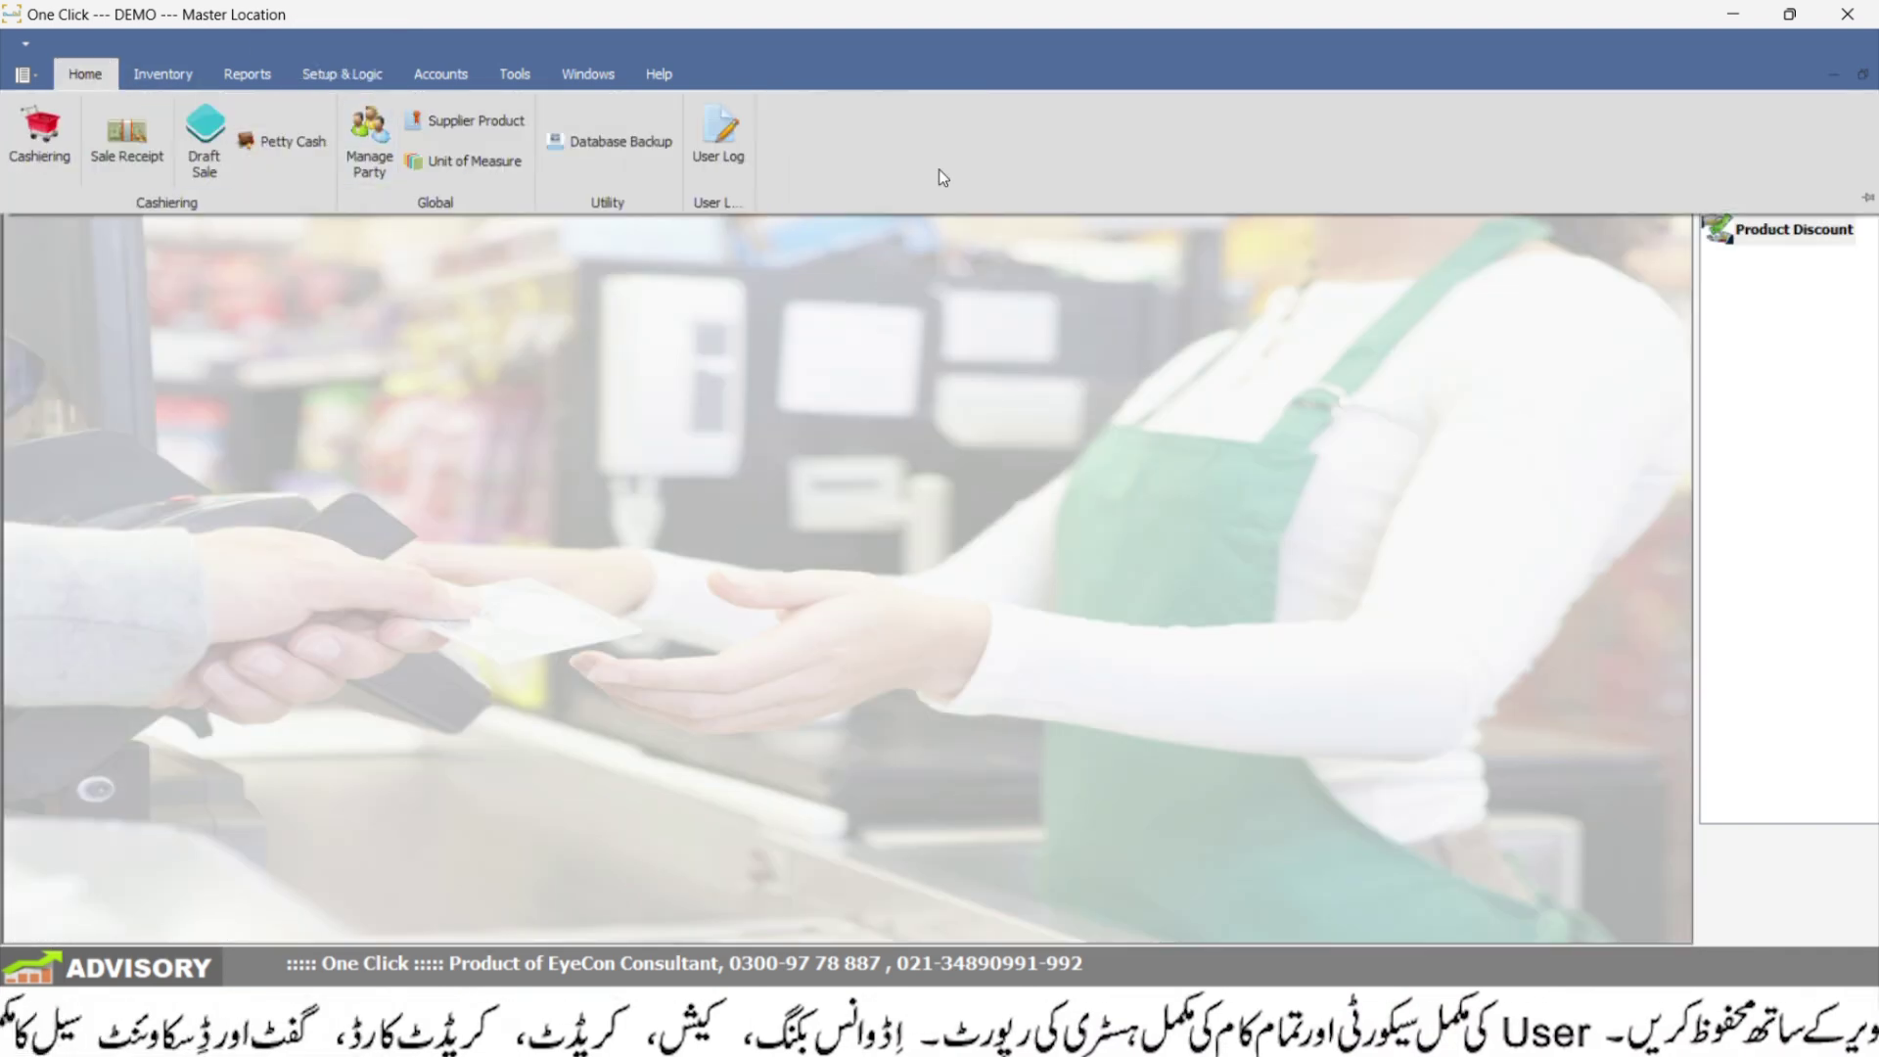
{"action": "left_click", "coordinate": [174, 75]}
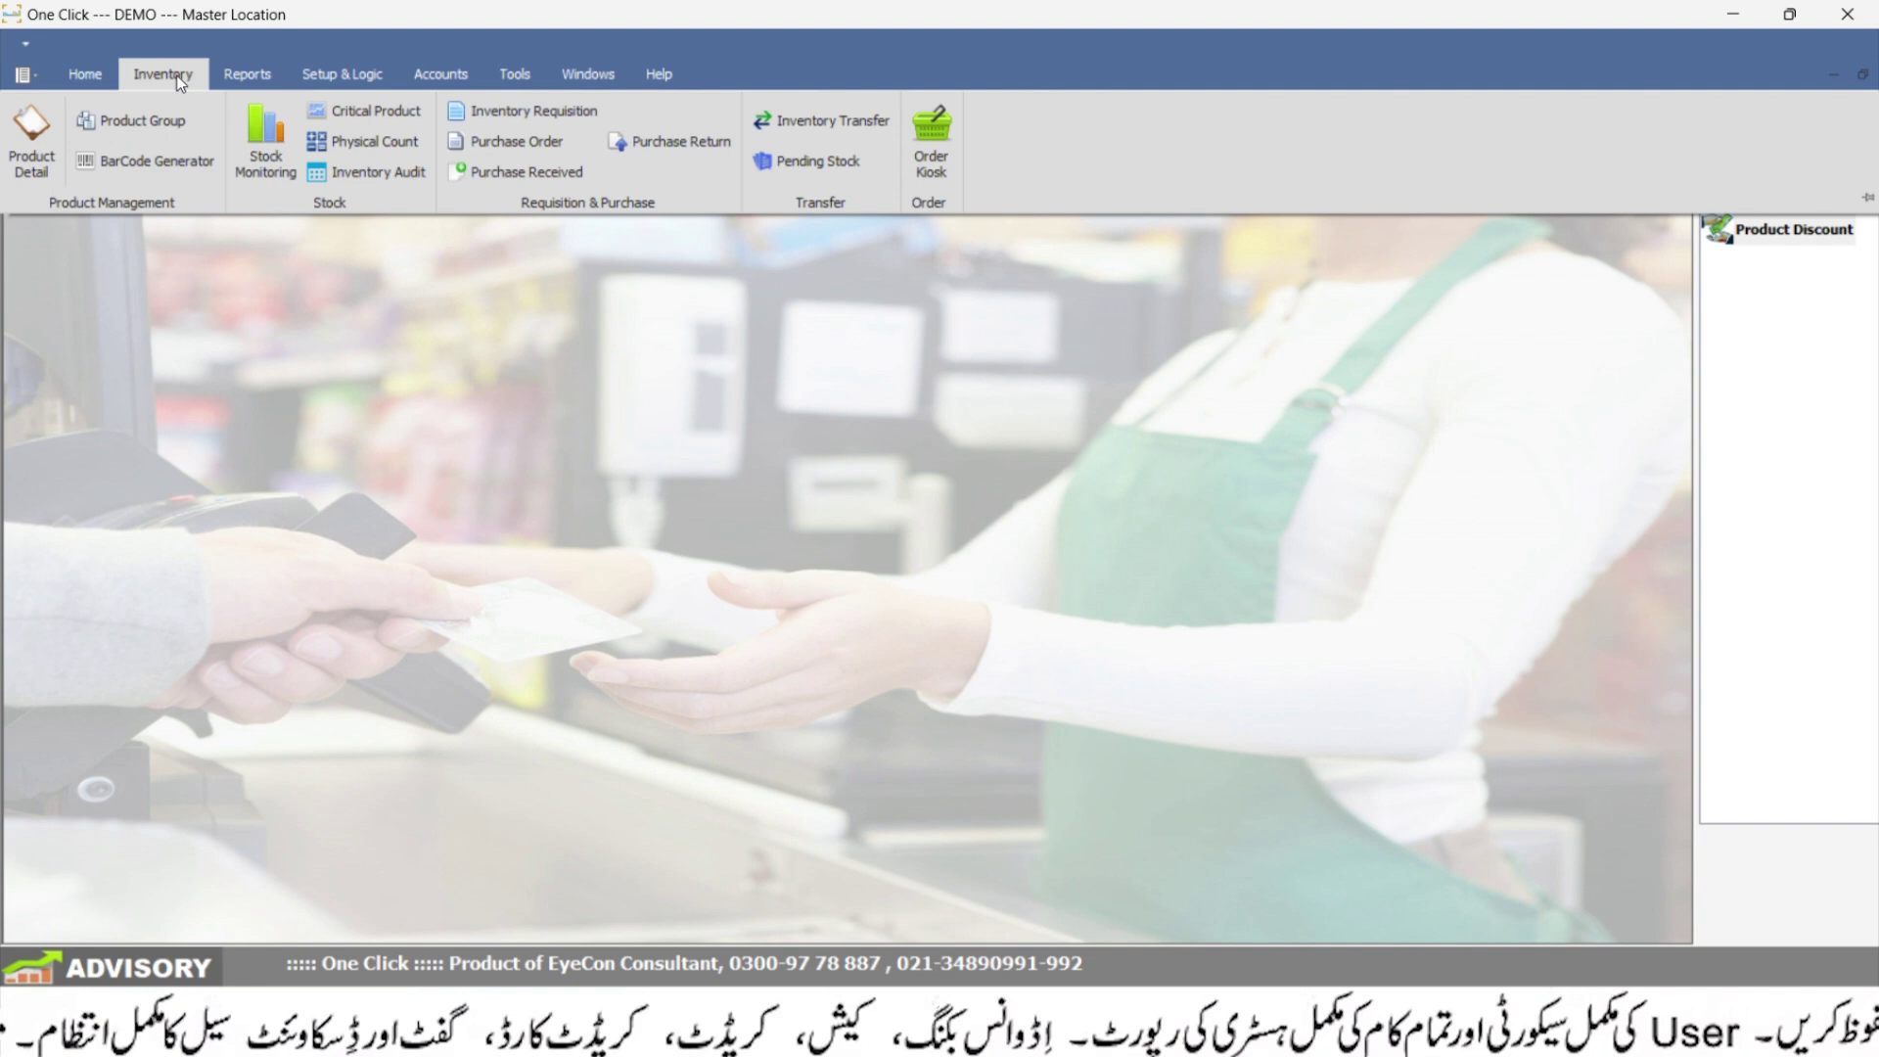
{"action": "left_click", "coordinate": [932, 156]}
Examine the actions available for the booked pending order, including status change, received payment and message sending, without applying any
{"action": "left_click", "coordinate": [593, 343]}
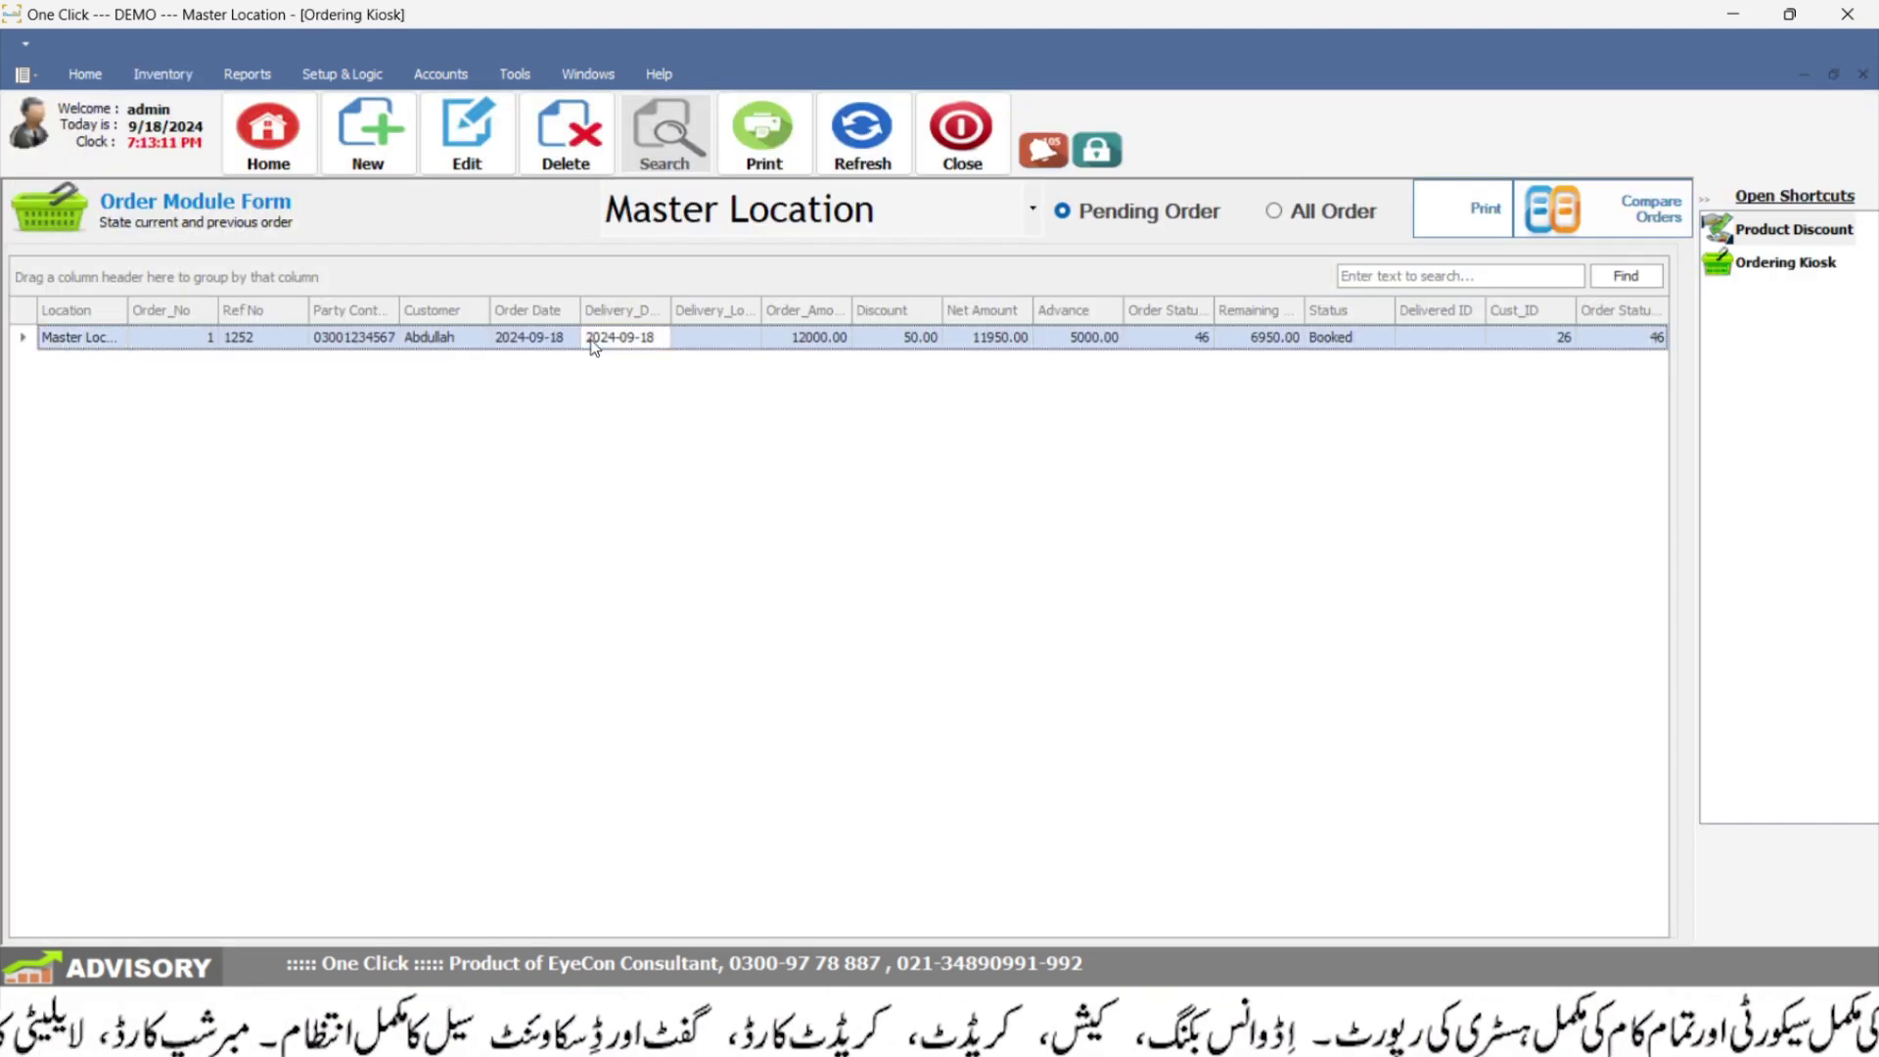
{"action": "right_click", "coordinate": [593, 342]}
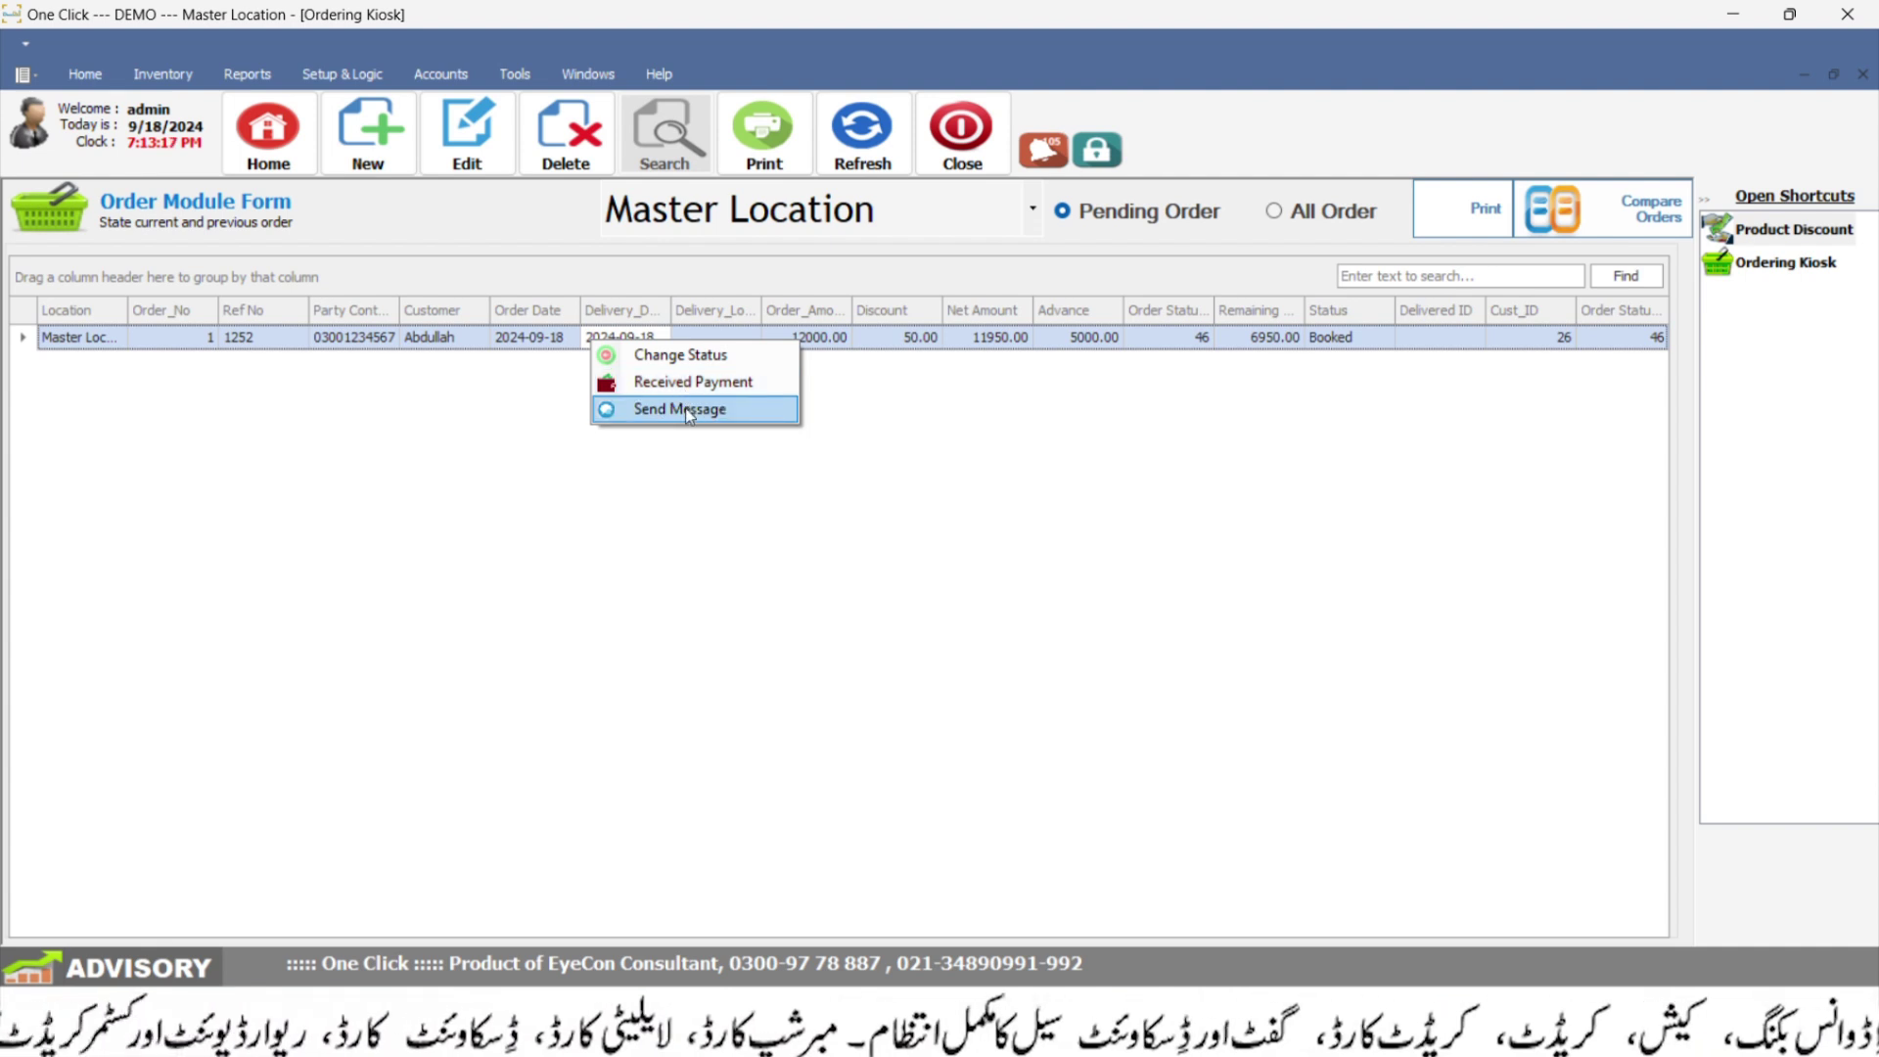
{"action": "left_click", "coordinate": [1121, 487]}
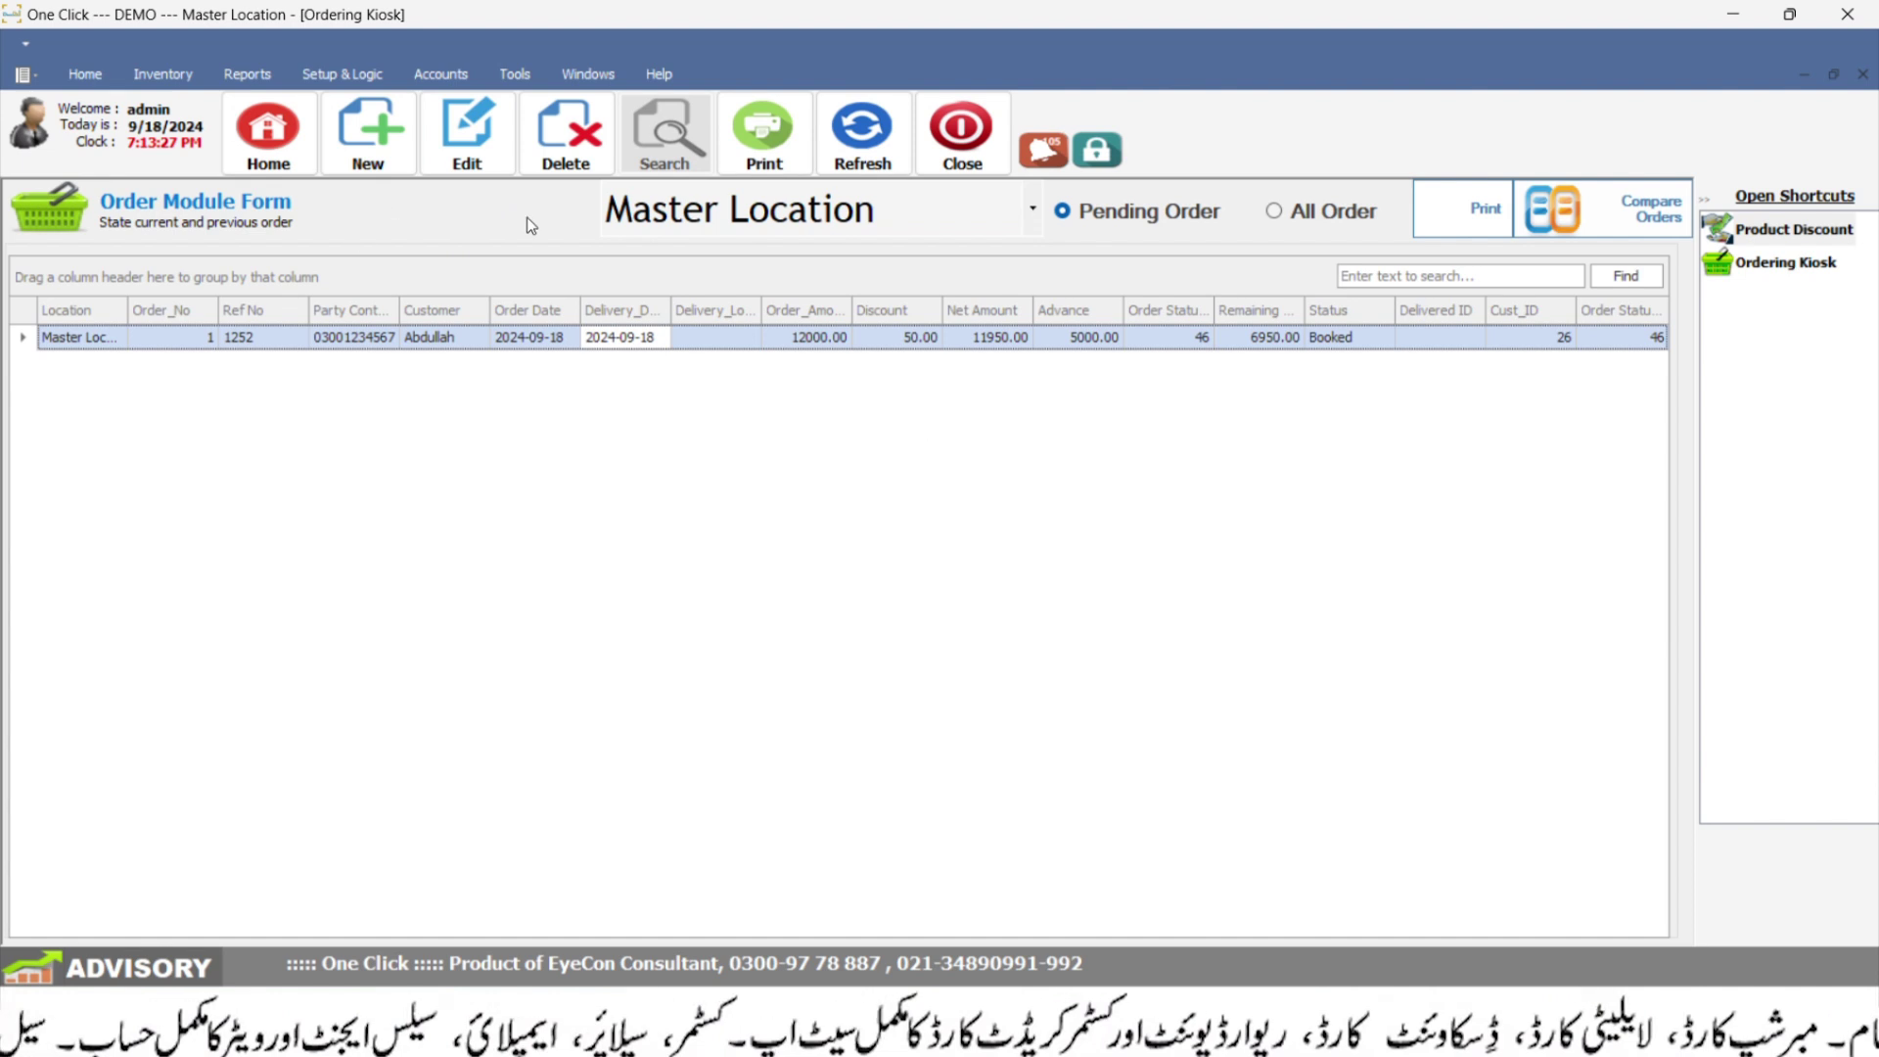
Open a blank order form to examine its customer, delivery and item fields, and close it without saving
{"action": "left_click", "coordinate": [367, 159]}
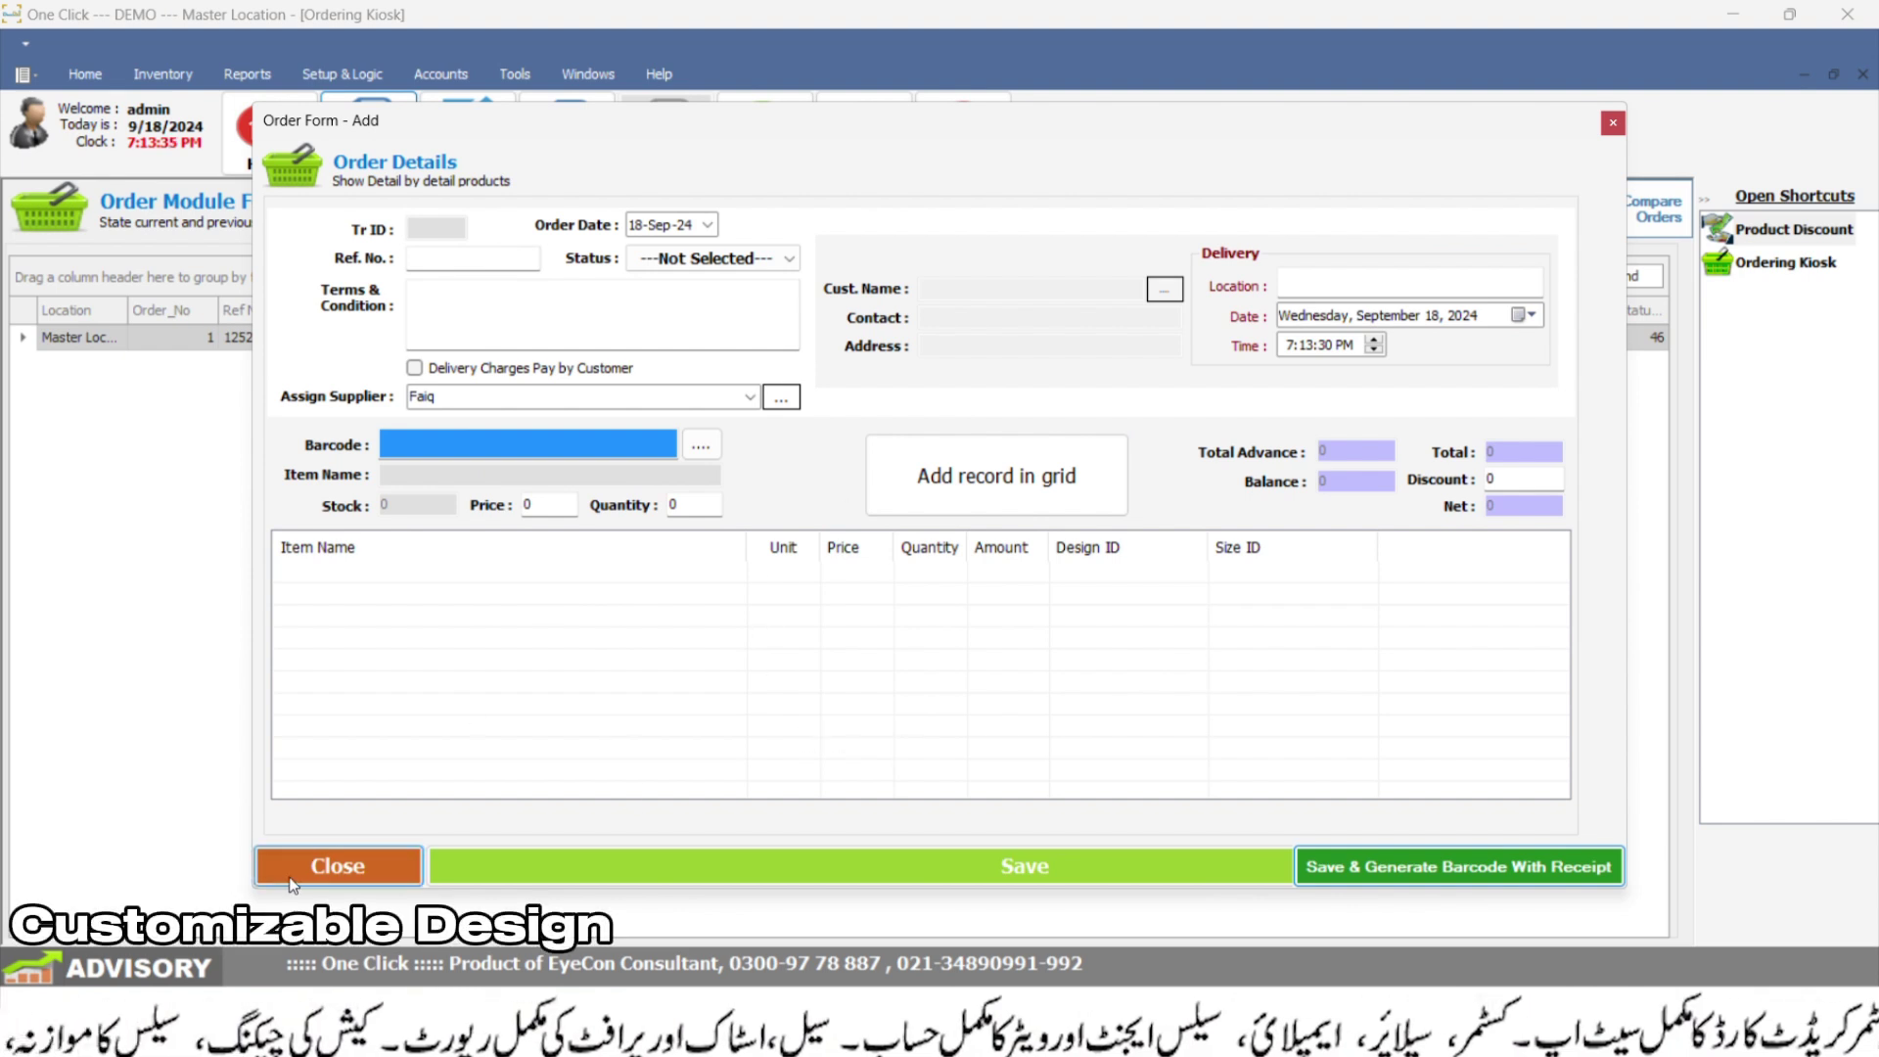
{"action": "left_click", "coordinate": [359, 865]}
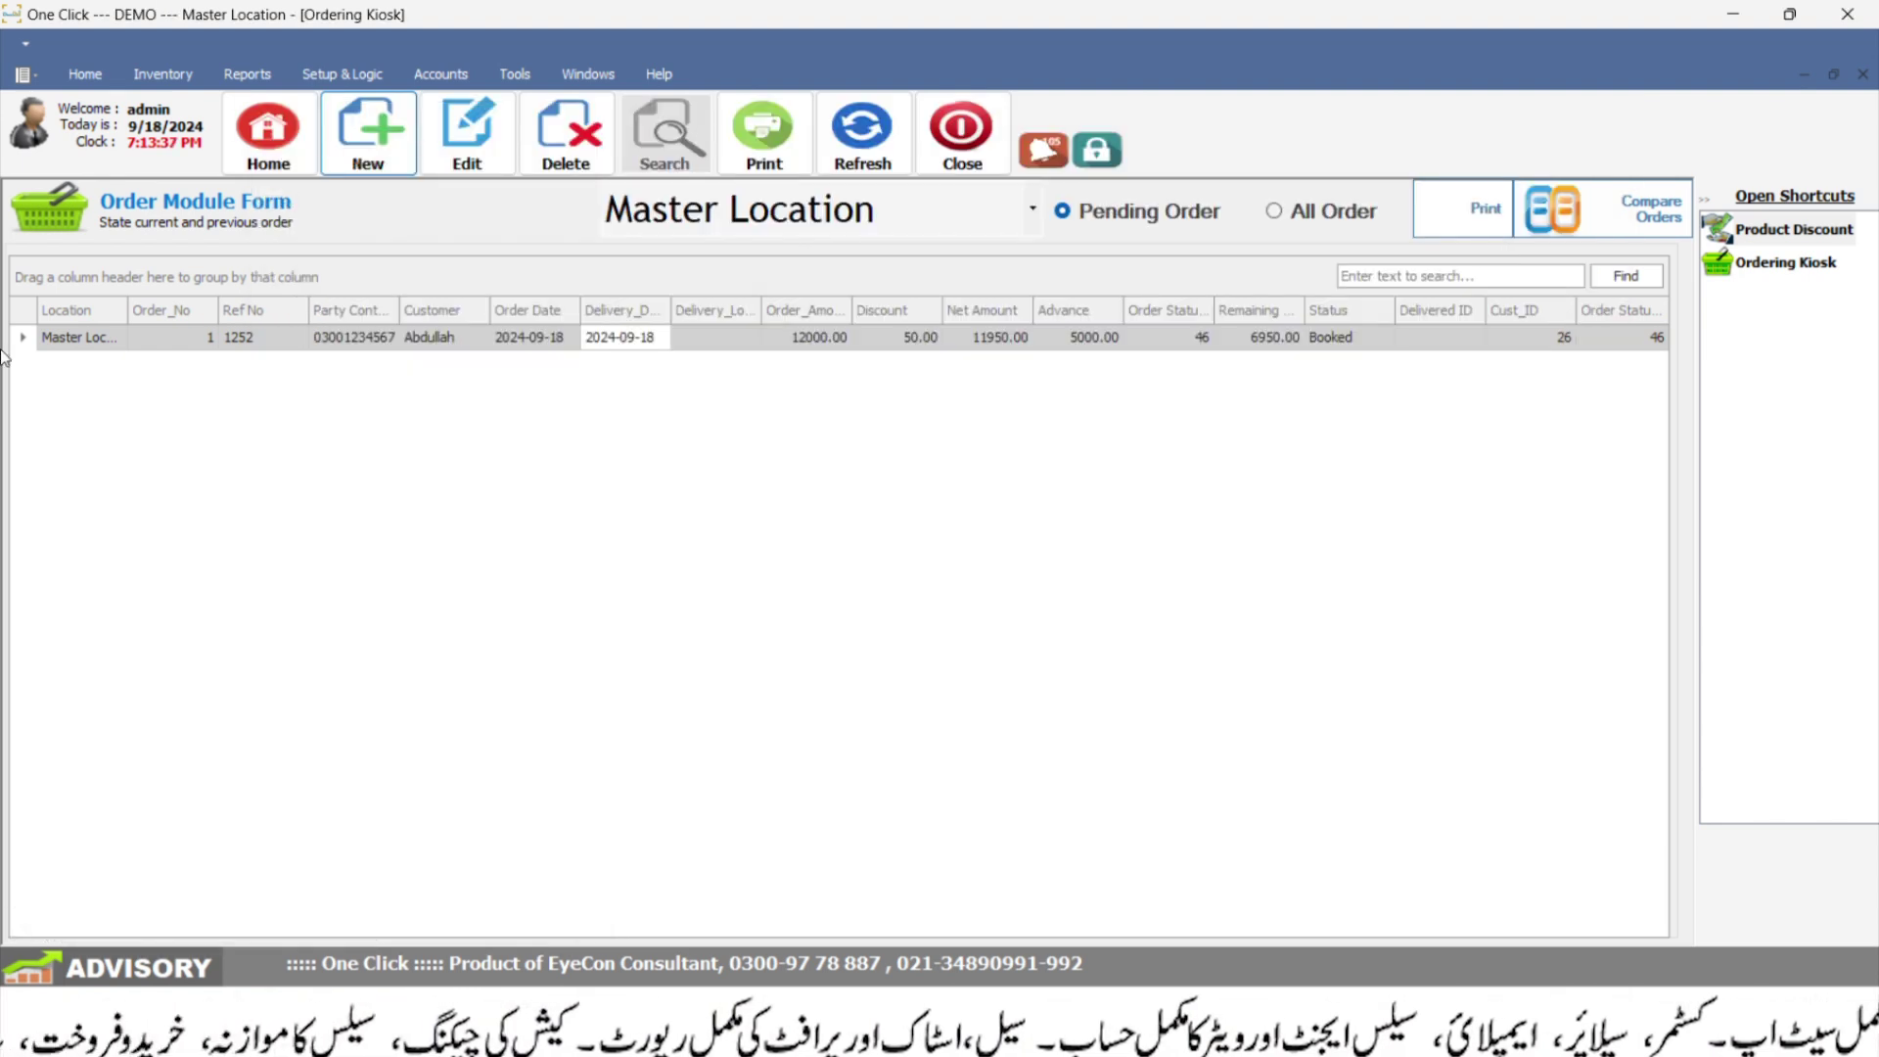